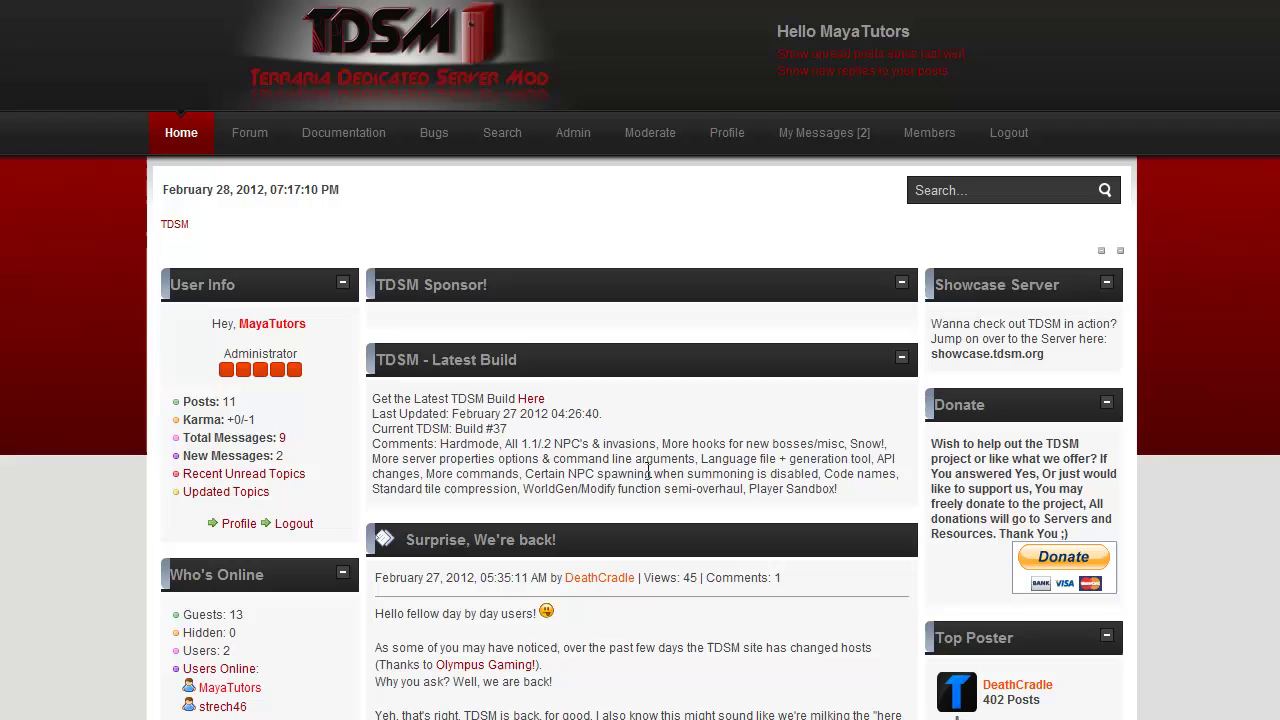
Step: Highlight the Build #37 changelog text on the TDSM site, then clear the selection
left_click_drag(903, 520, 596, 413)
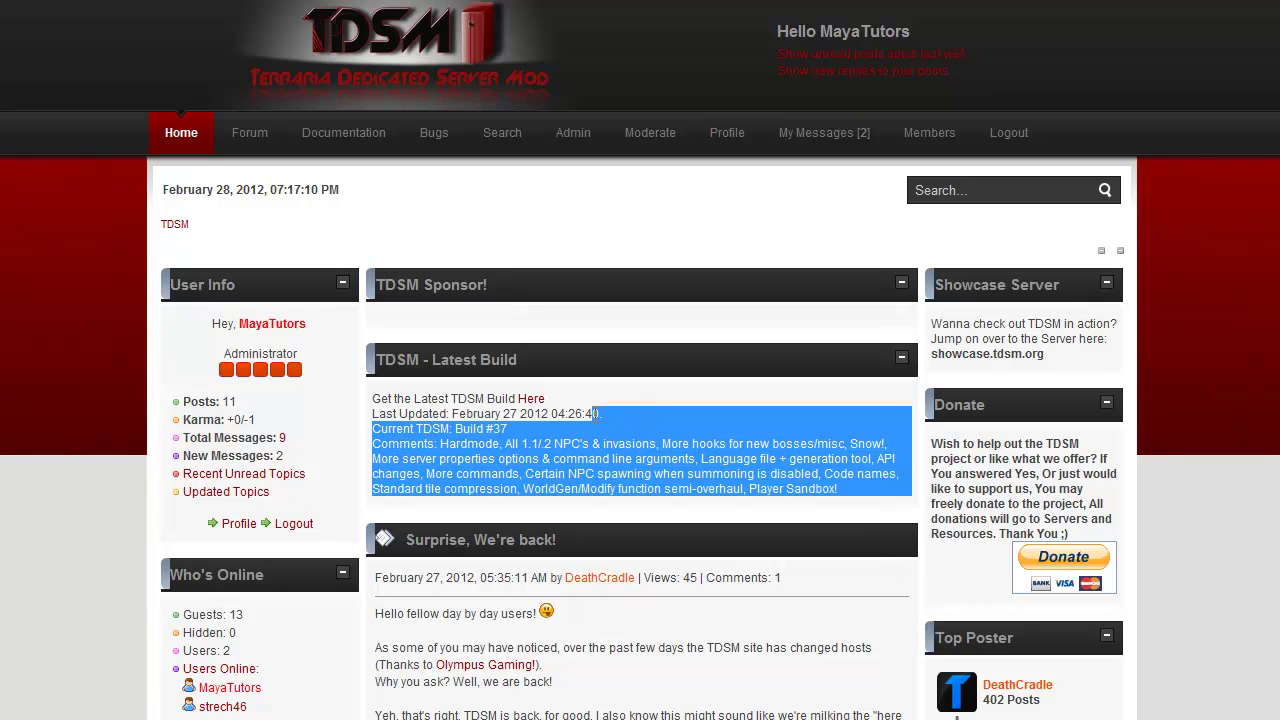
left_click(694, 445)
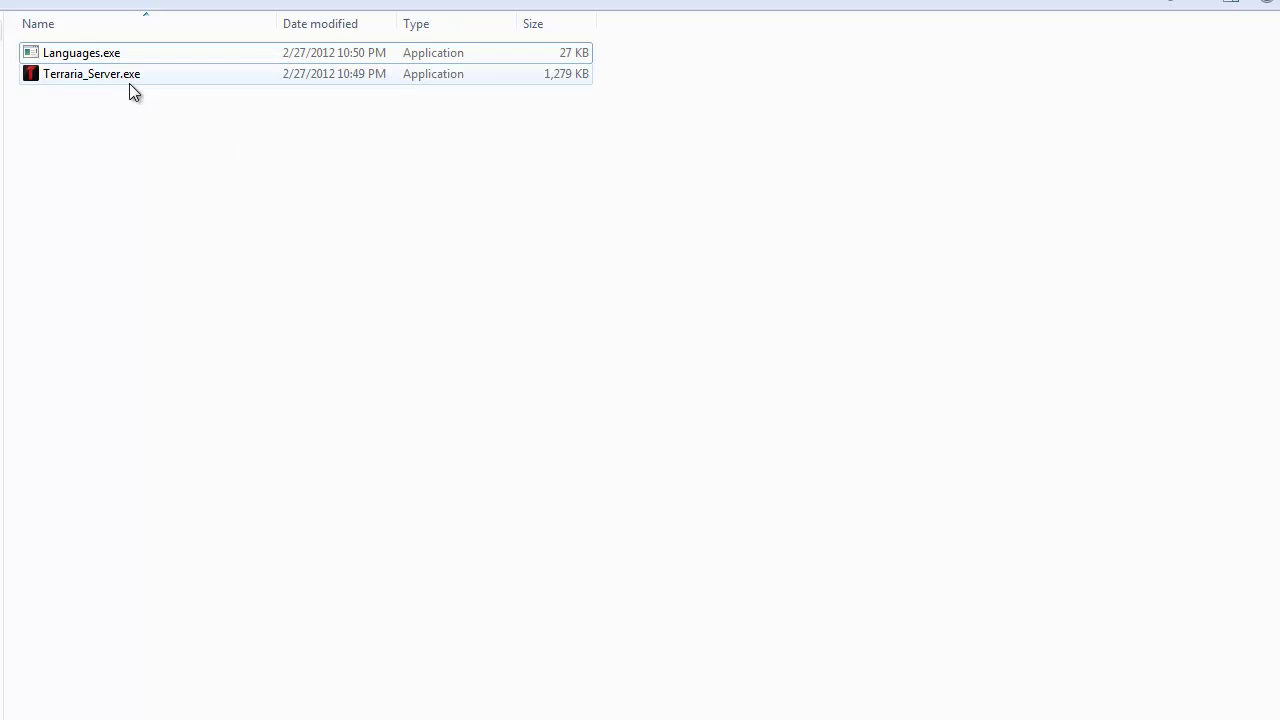
Step: Run Terraria_Server.exe for its first time and answer y to exit for editing the properties
left_click(178, 55)
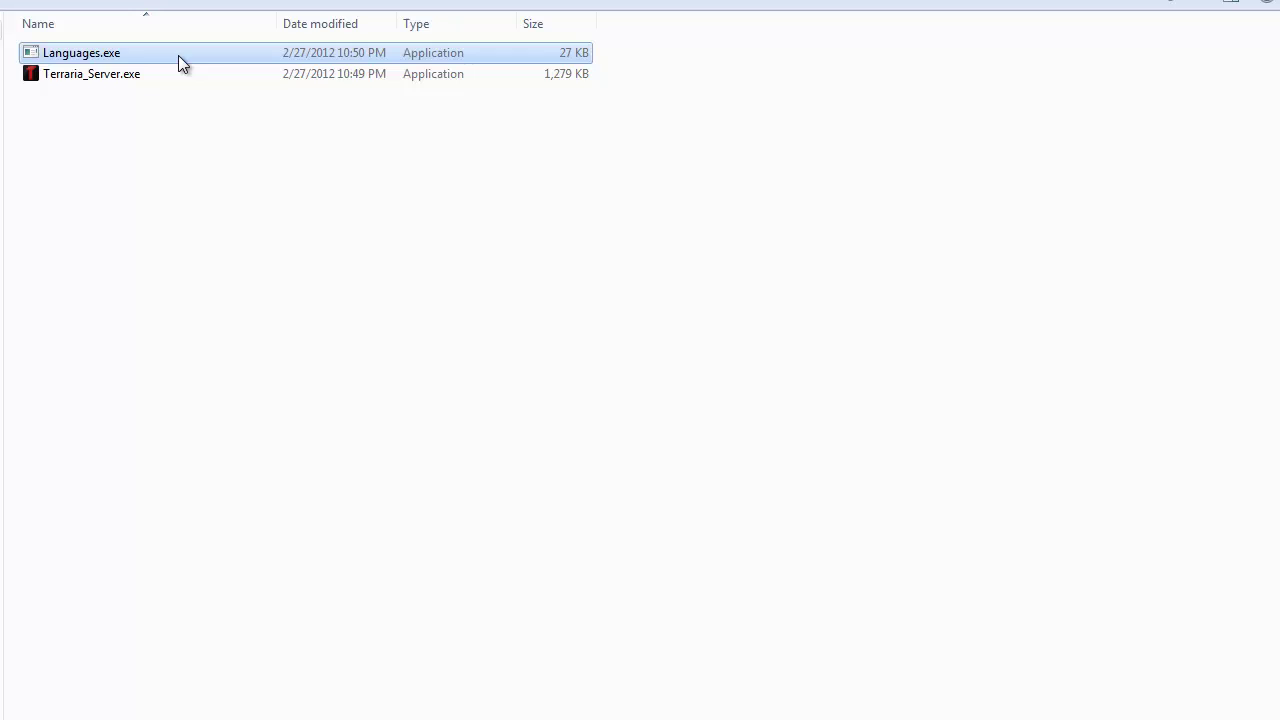
left_click(182, 78)
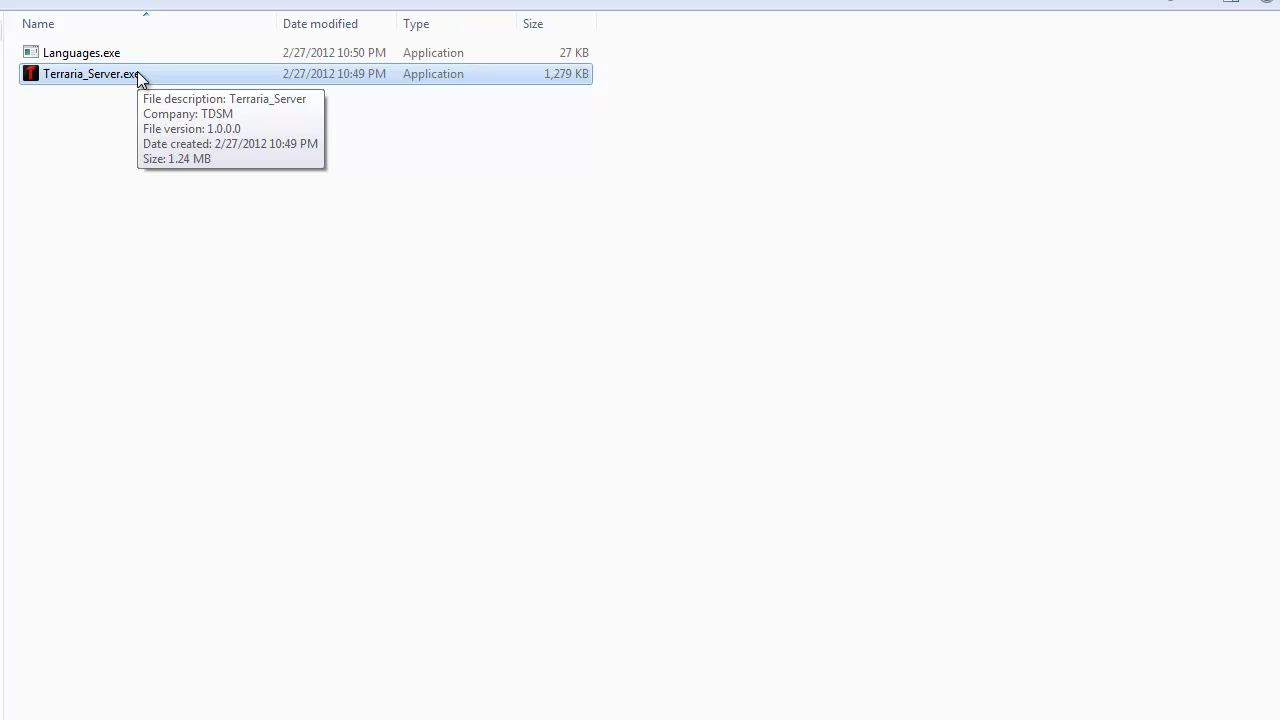
double_click(137, 71)
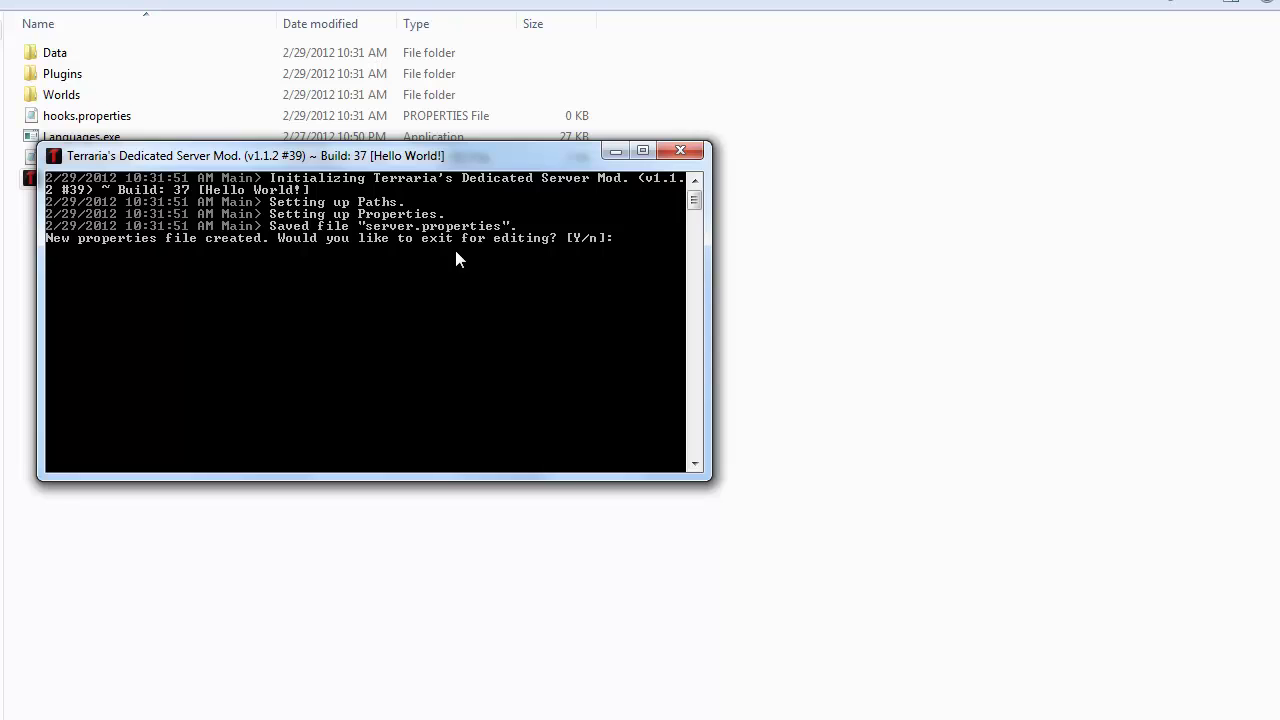
type("y")
key("Return")
key("Return")
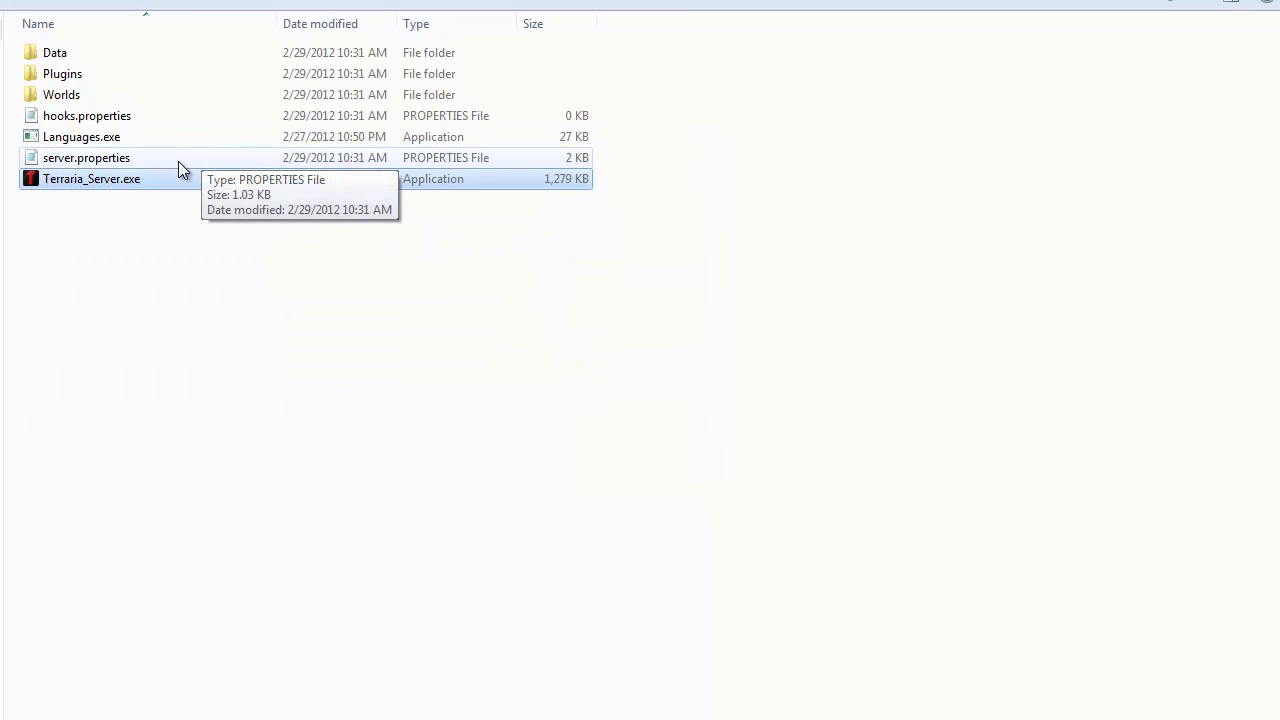
double_click(178, 161)
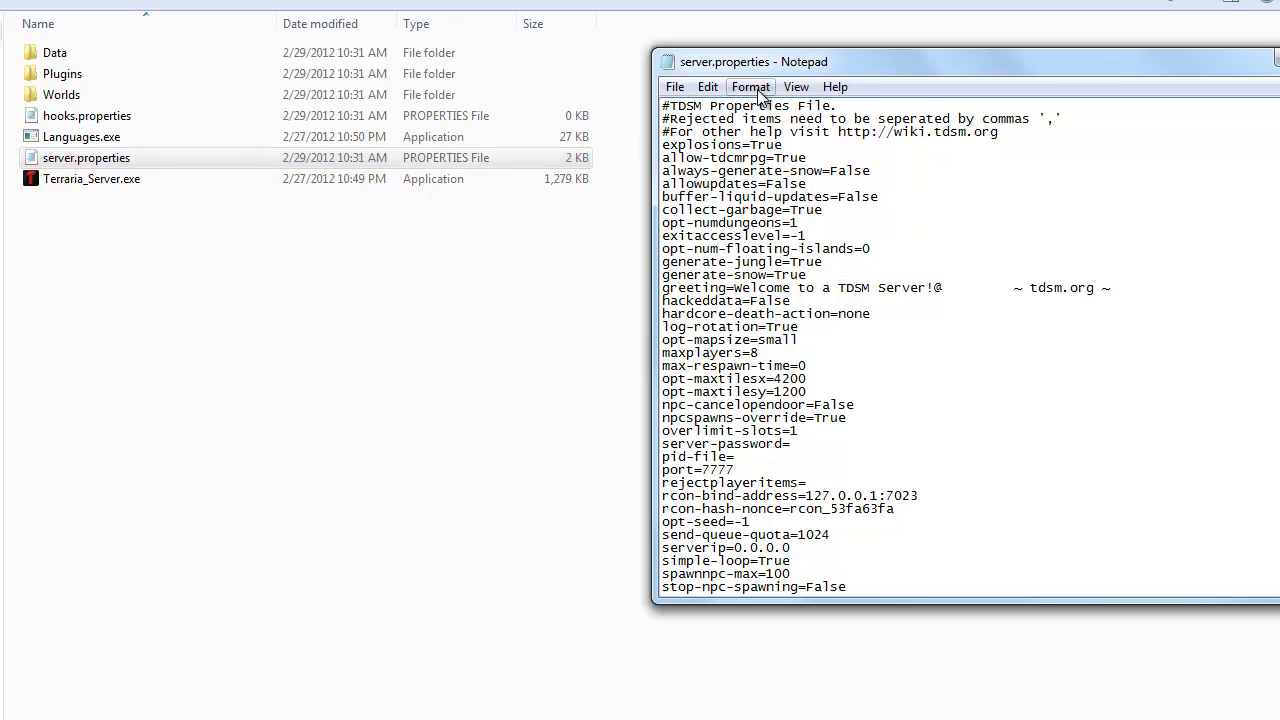
left_click_drag(788, 73, 523, 83)
left_click(674, 258)
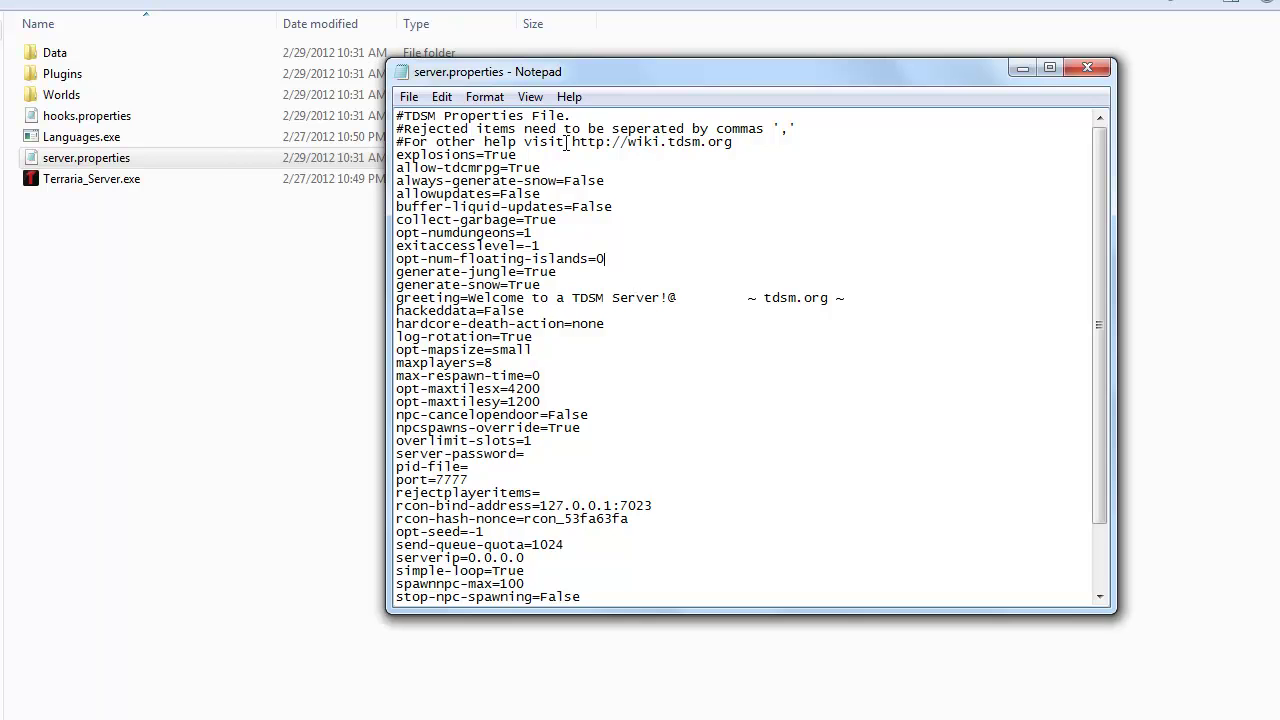
scroll(854, 288, "down", 2)
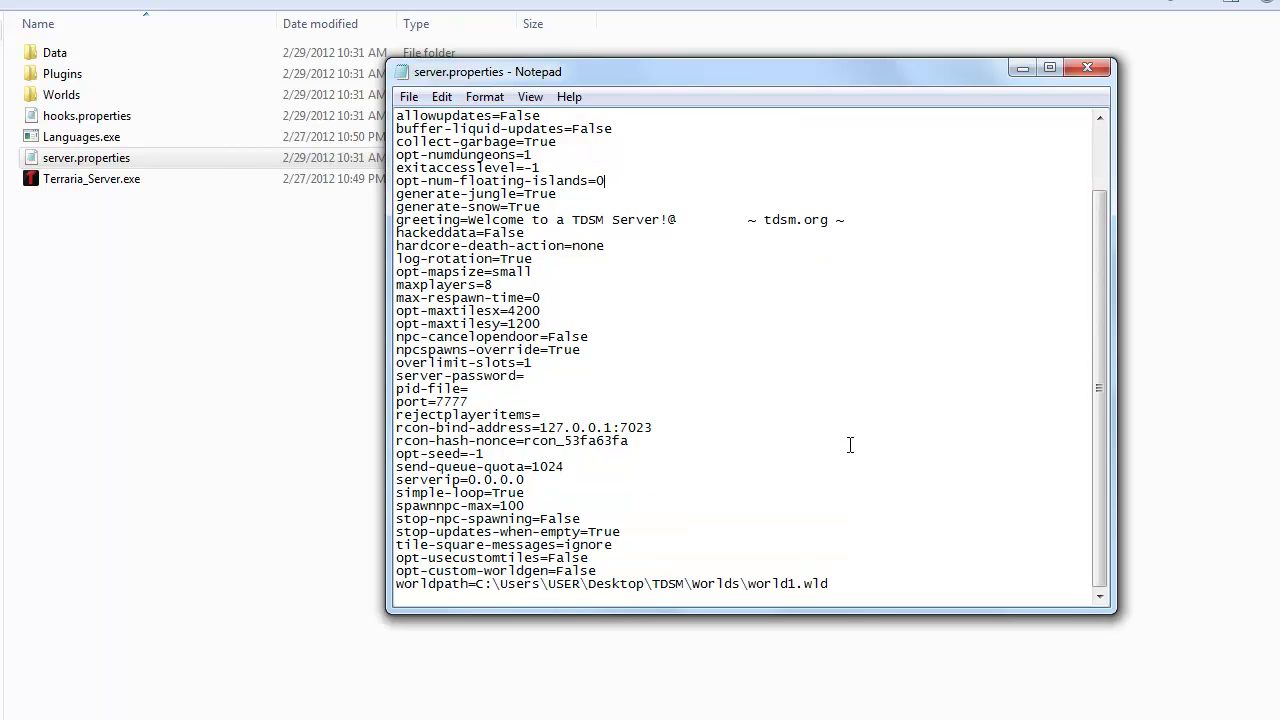
scroll(850, 445, "up", 2)
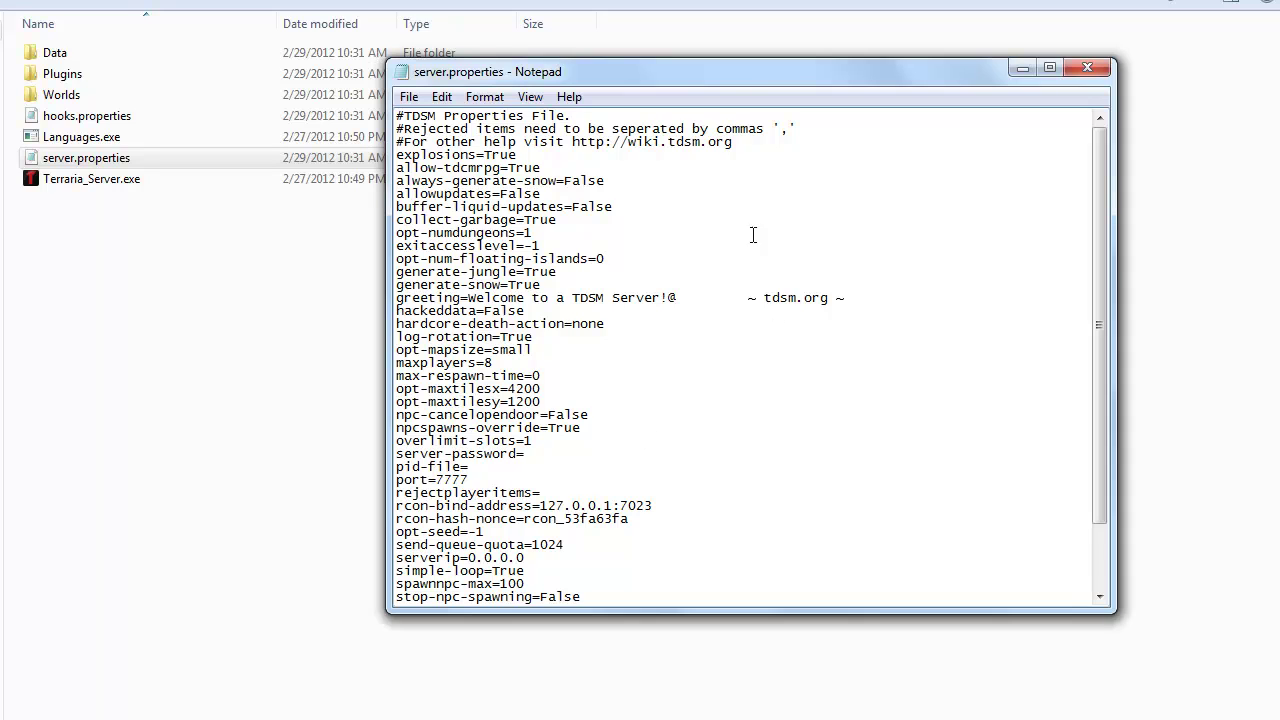
left_click_drag(541, 168, 377, 174)
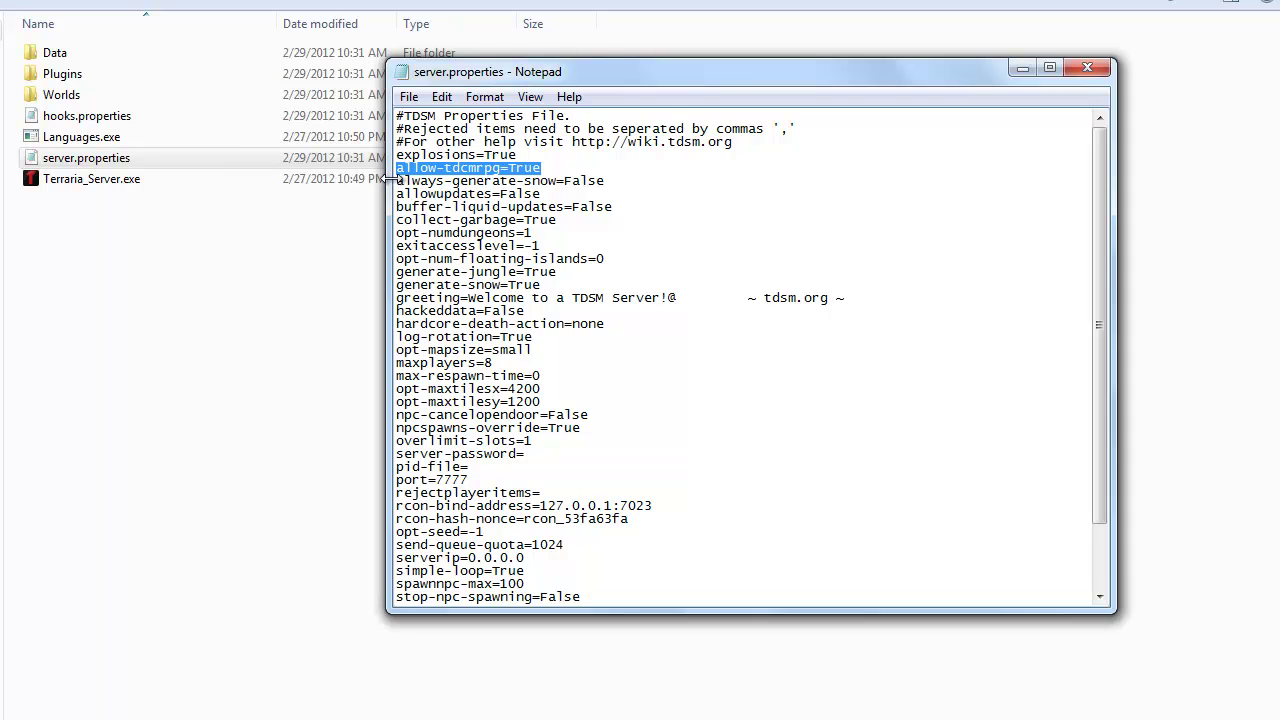
left_click(687, 181)
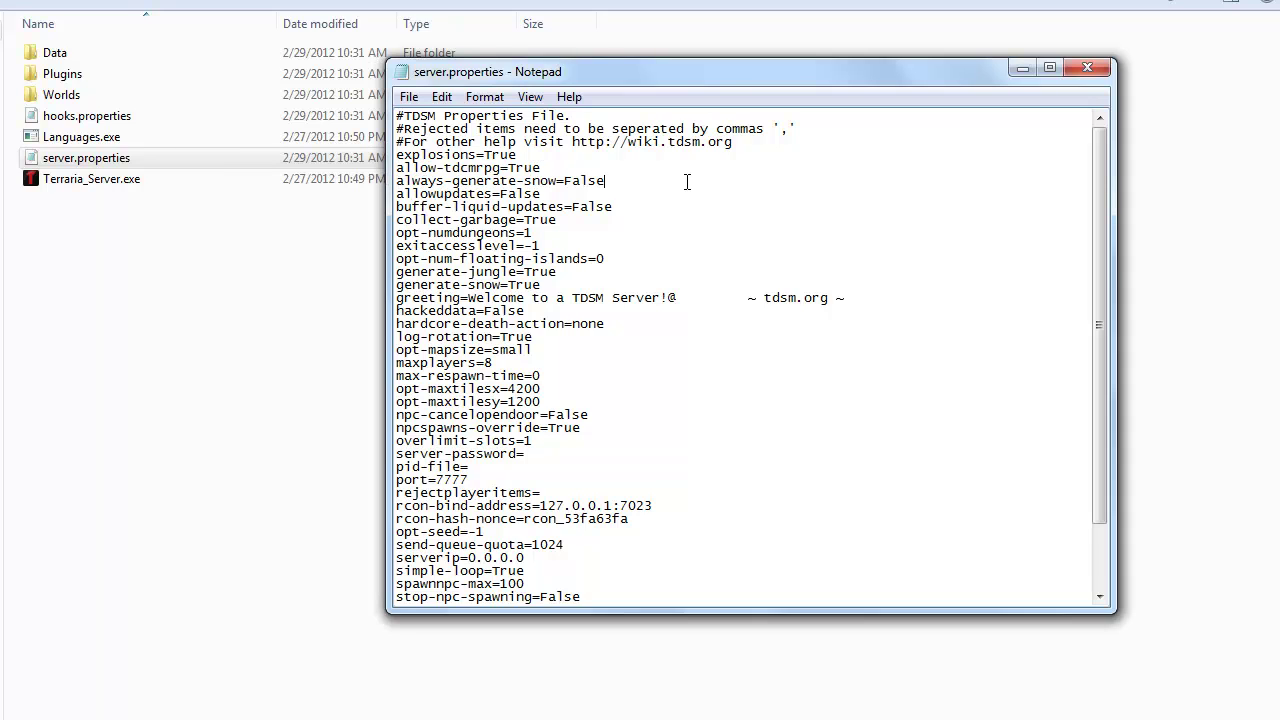
left_click_drag(605, 181, 564, 188)
left_click(548, 378)
key("ctrl+shift+Left")
key("ctrl+shift+Left")
key("ctrl+shift+Left")
key("ctrl+shift+Left")
key("ctrl+shift+Left")
scroll(528, 313, "down", 2)
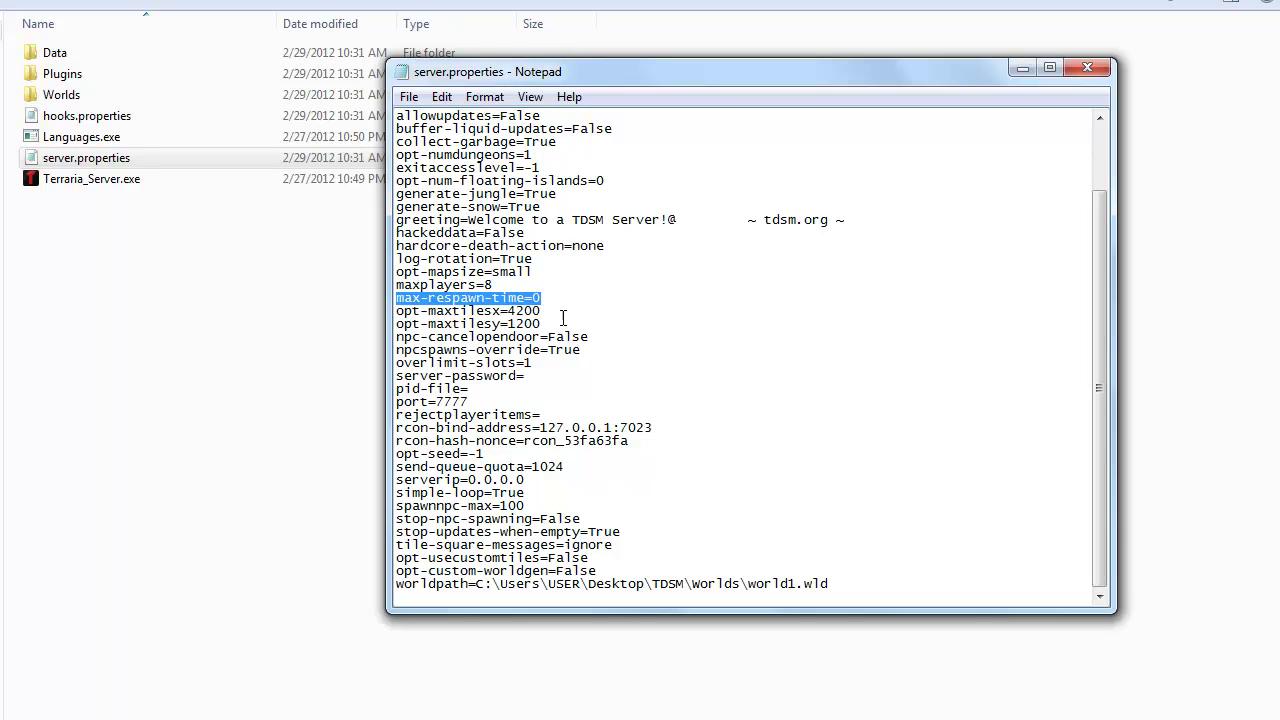
left_click_drag(606, 182, 390, 180)
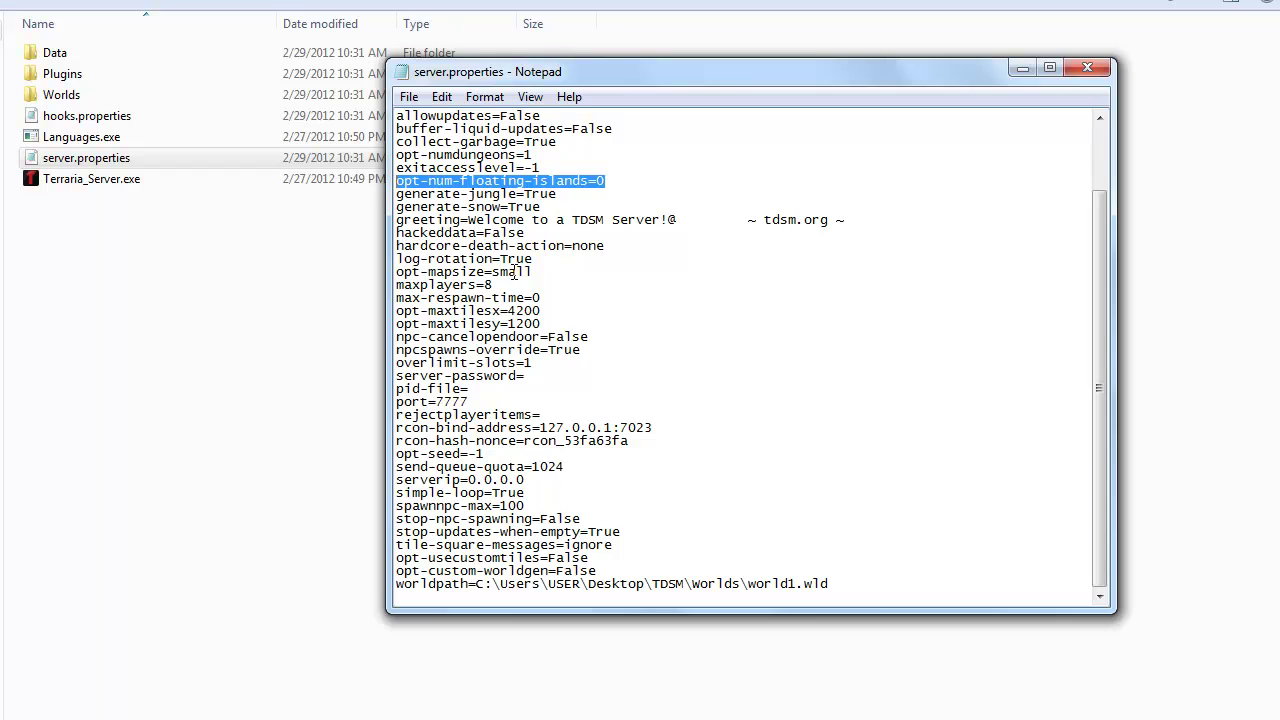
scroll(640, 338, "up", 2)
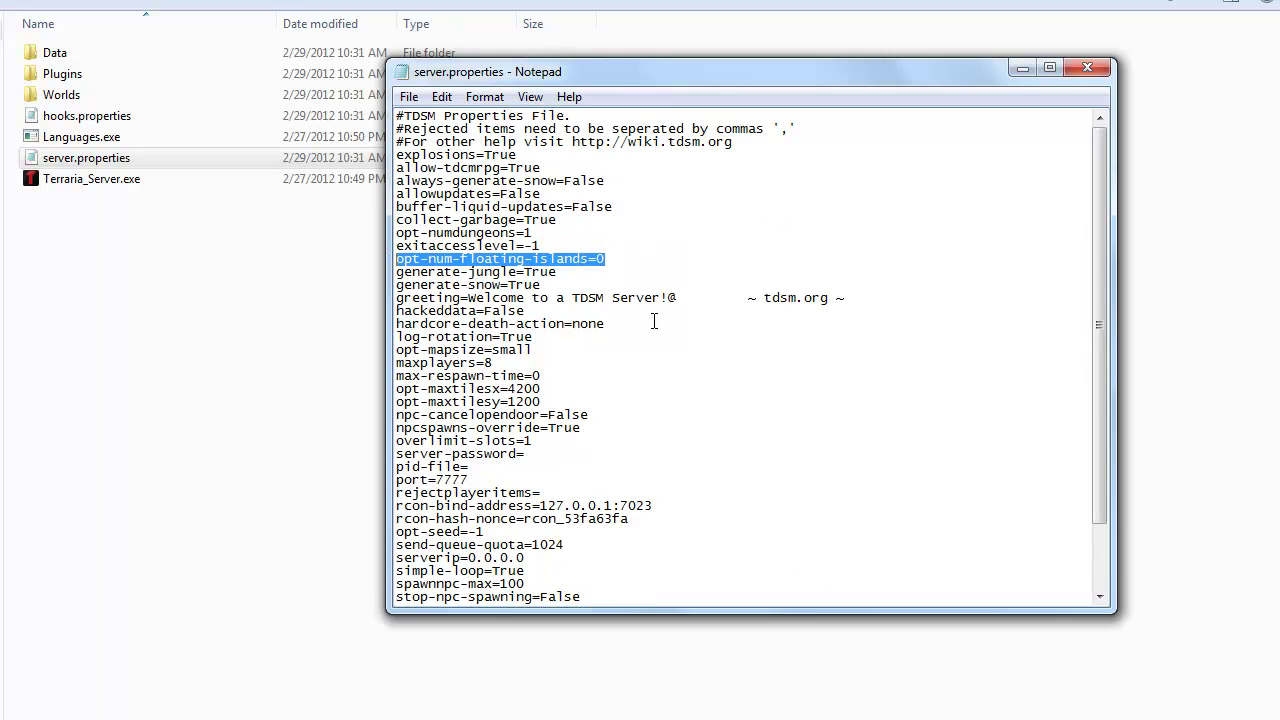
key("ctrl+f")
type("dun")
key("Return")
key("Return")
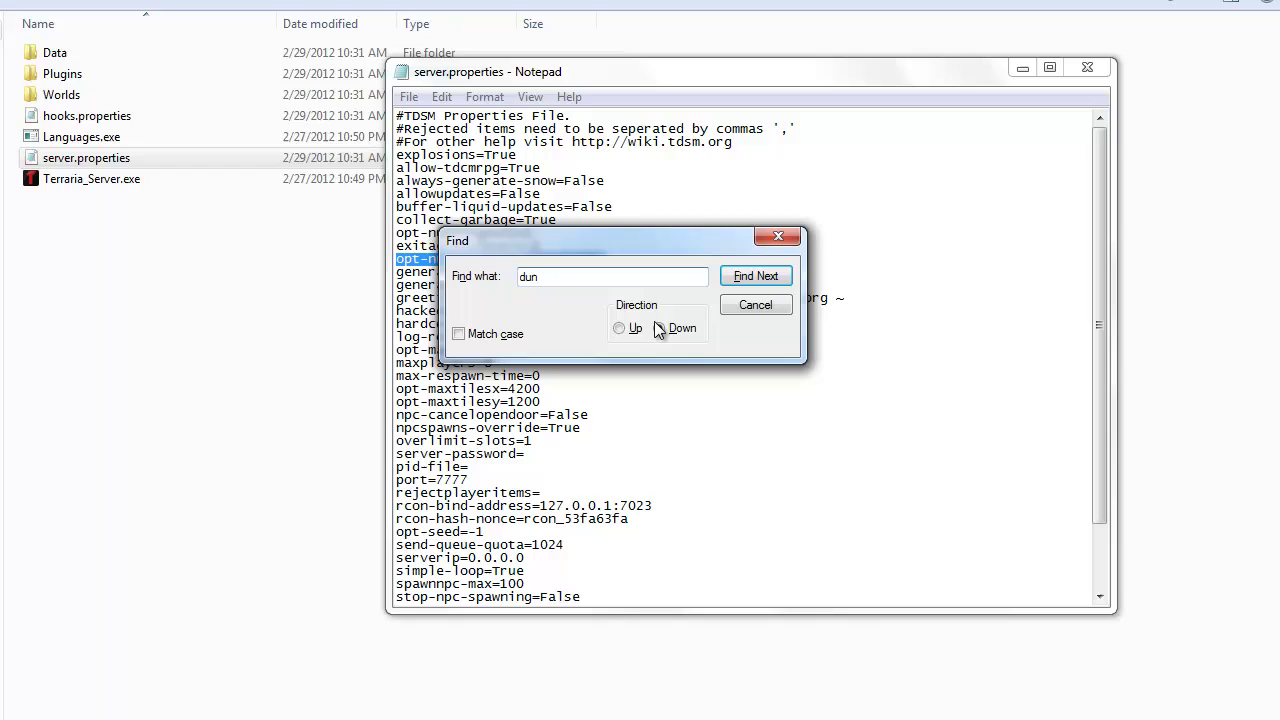
left_click(622, 328)
left_click(754, 276)
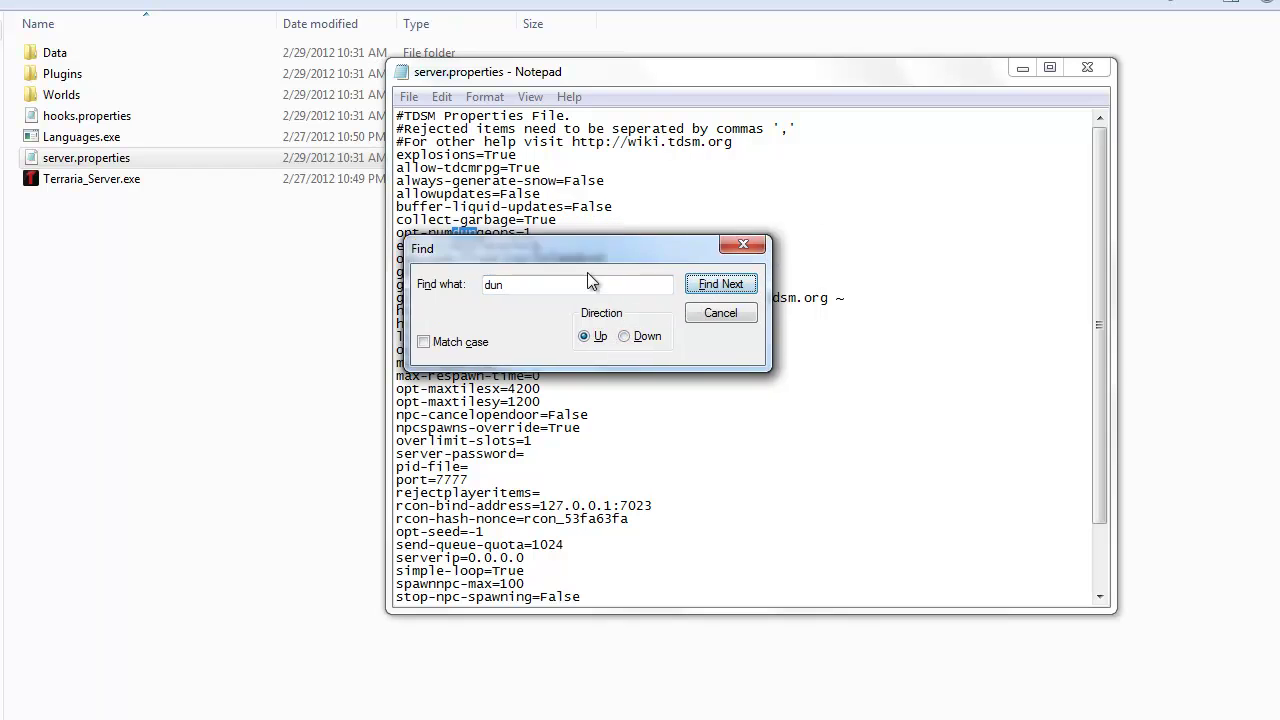
left_click_drag(639, 239, 399, 418)
left_click(503, 423)
left_click_drag(533, 233, 365, 236)
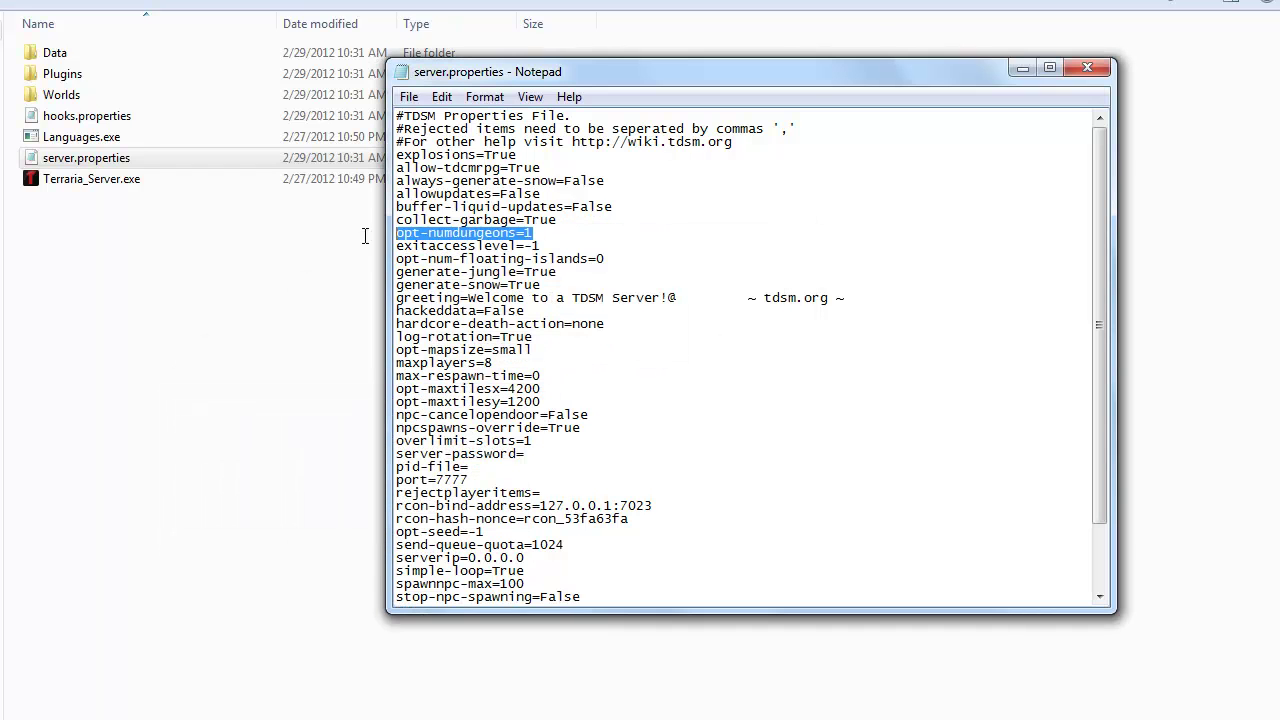
left_click(565, 234)
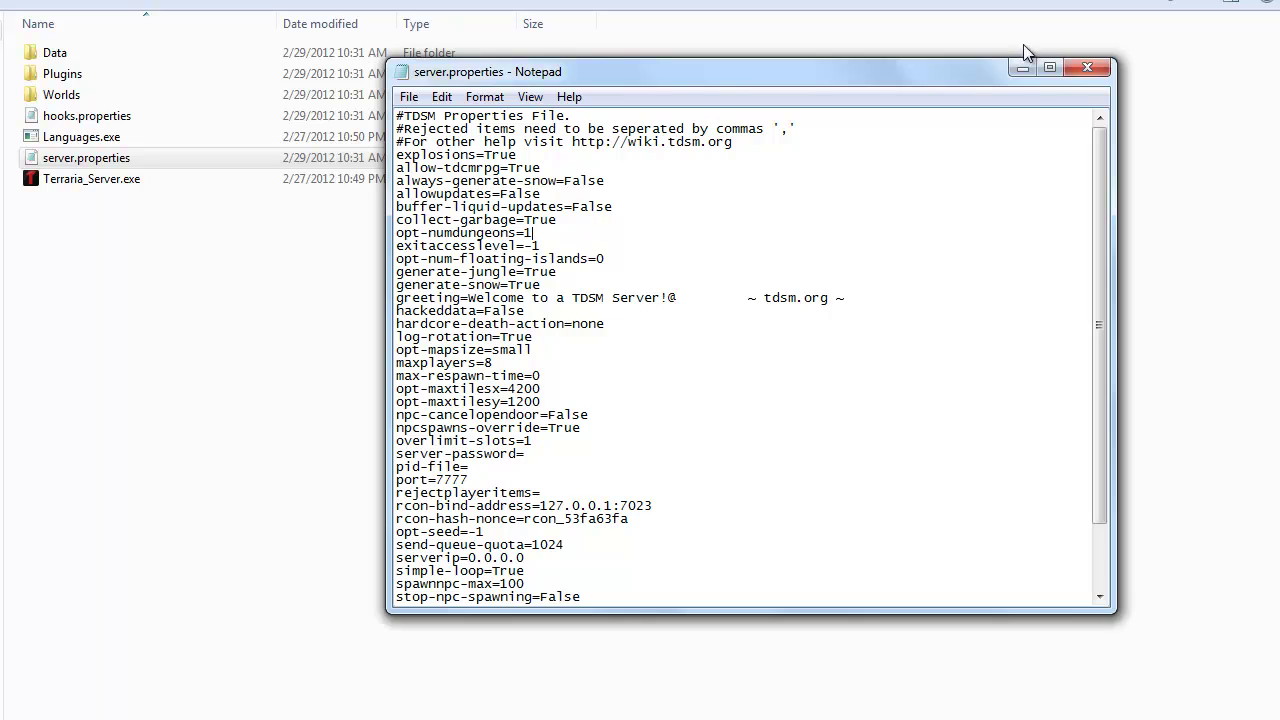
left_click(1088, 70)
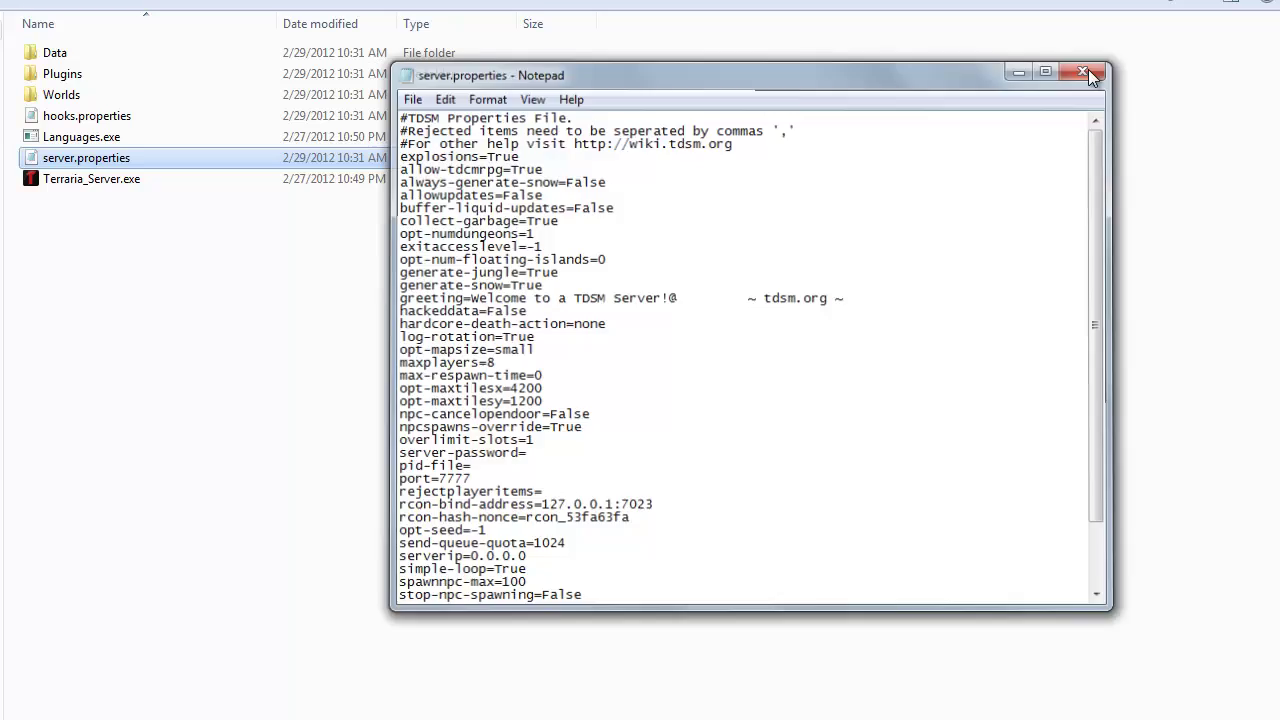
Step: Start Terraria_Server.exe until it reports 0.0.0.0:7777, then close Task Manager
double_click(93, 180)
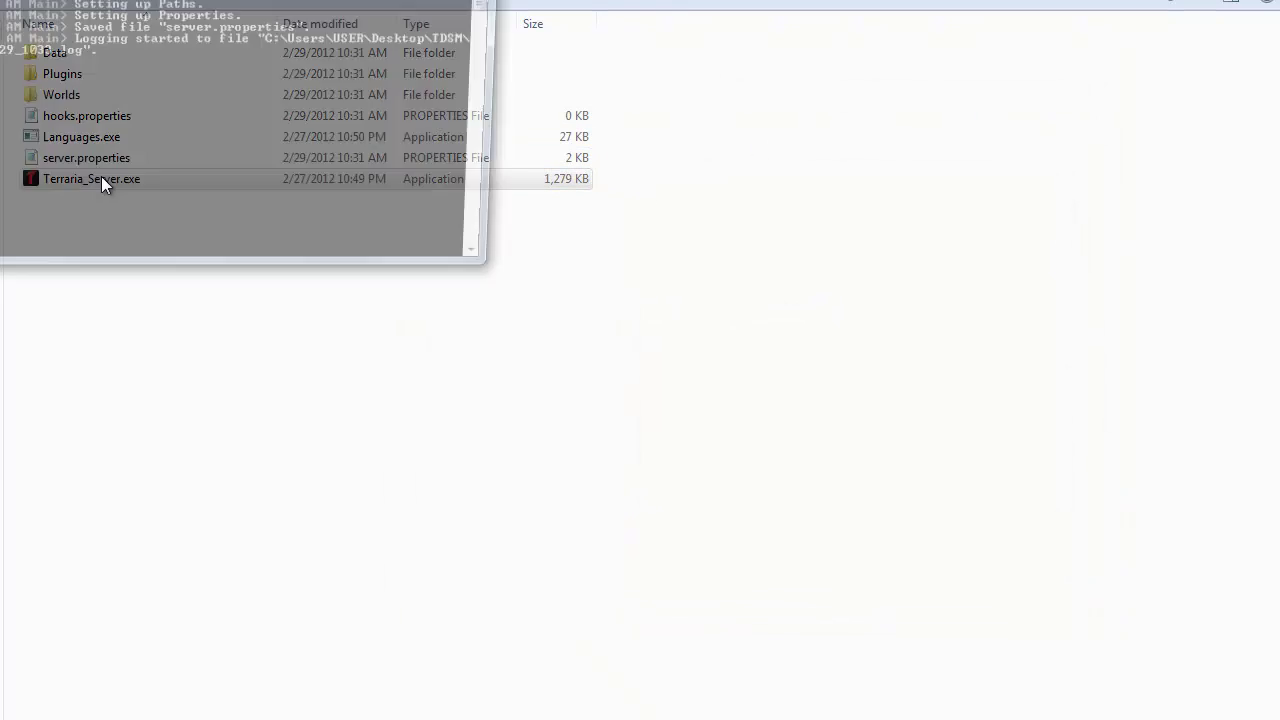
left_click_drag(510, 64, 510, 80)
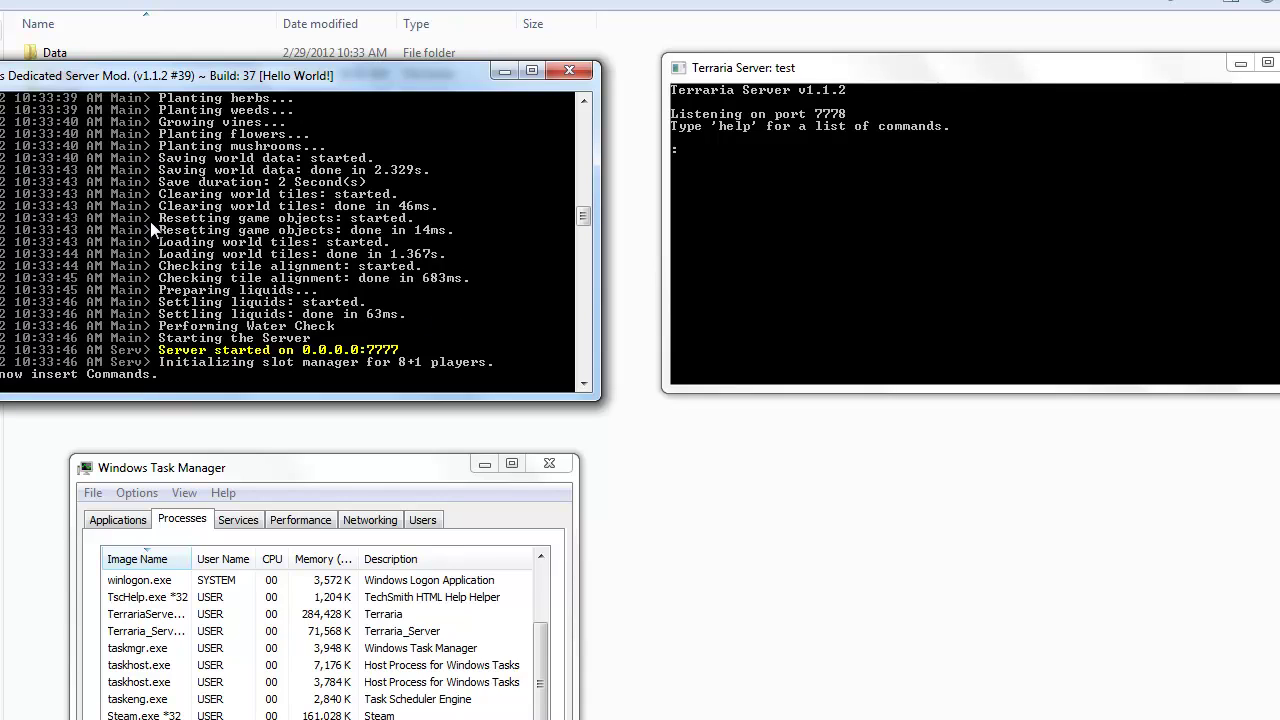
left_click(836, 204)
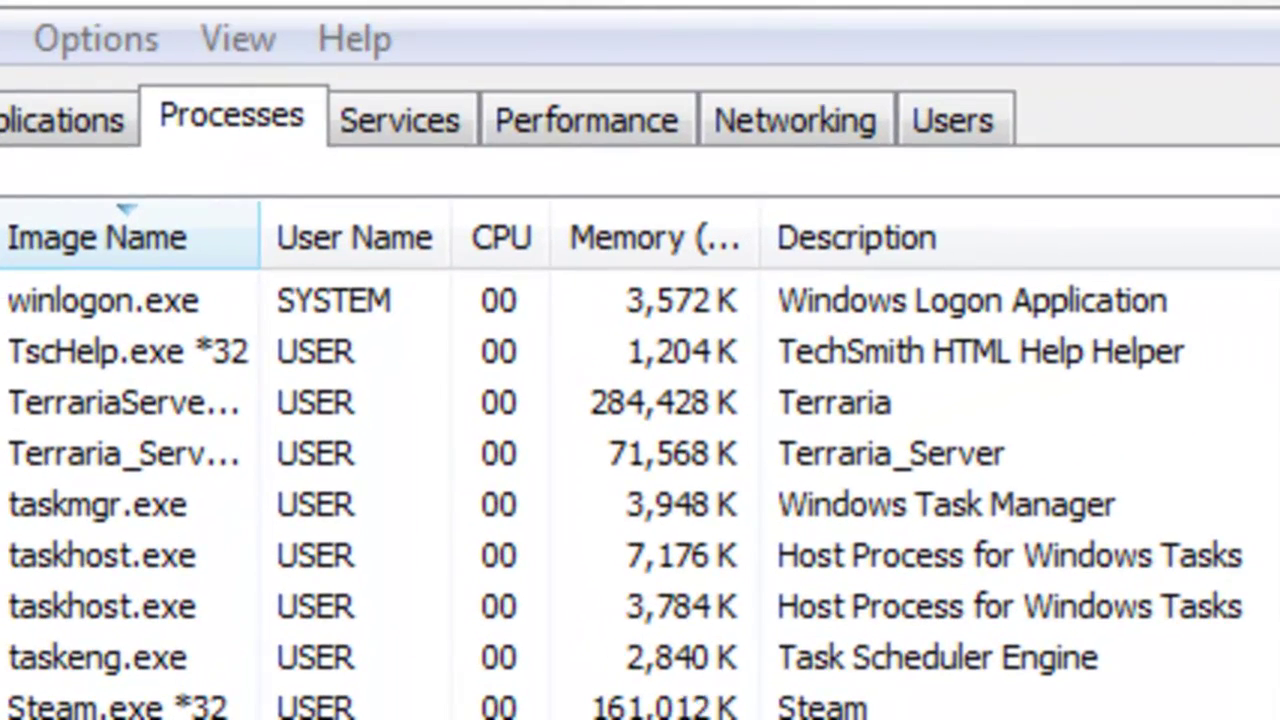
left_click(664, 426)
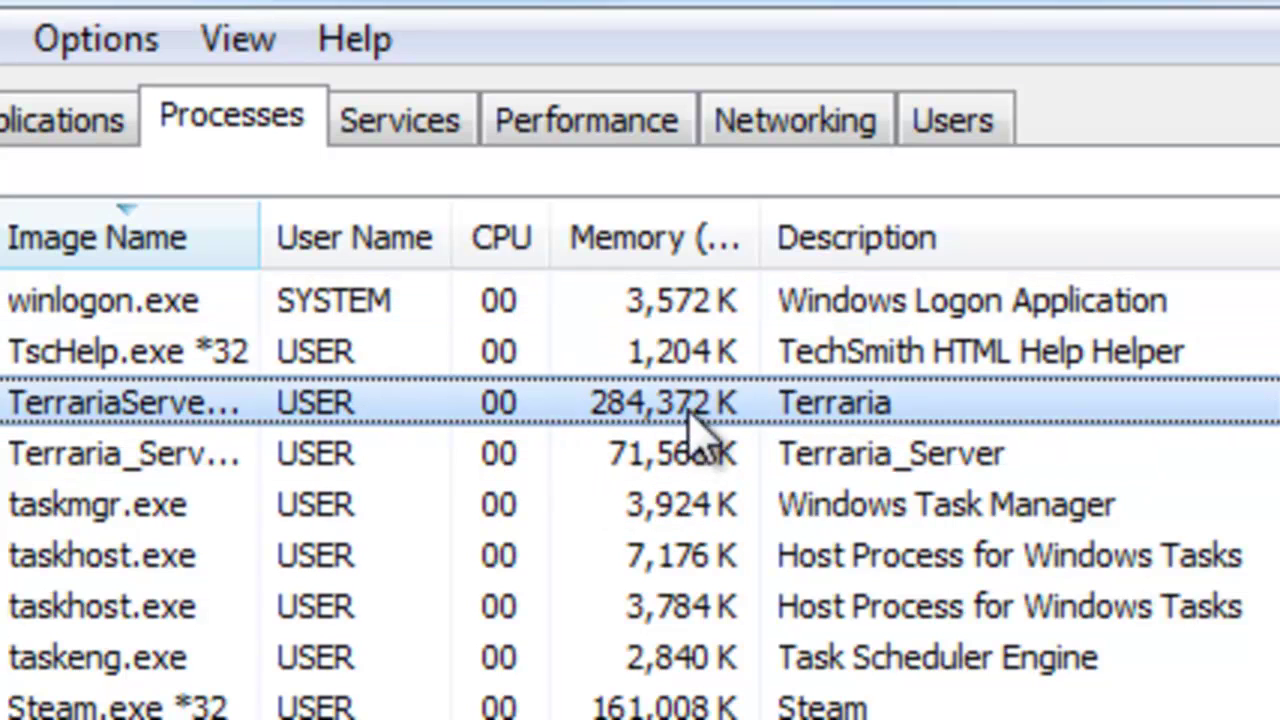
left_click(305, 462)
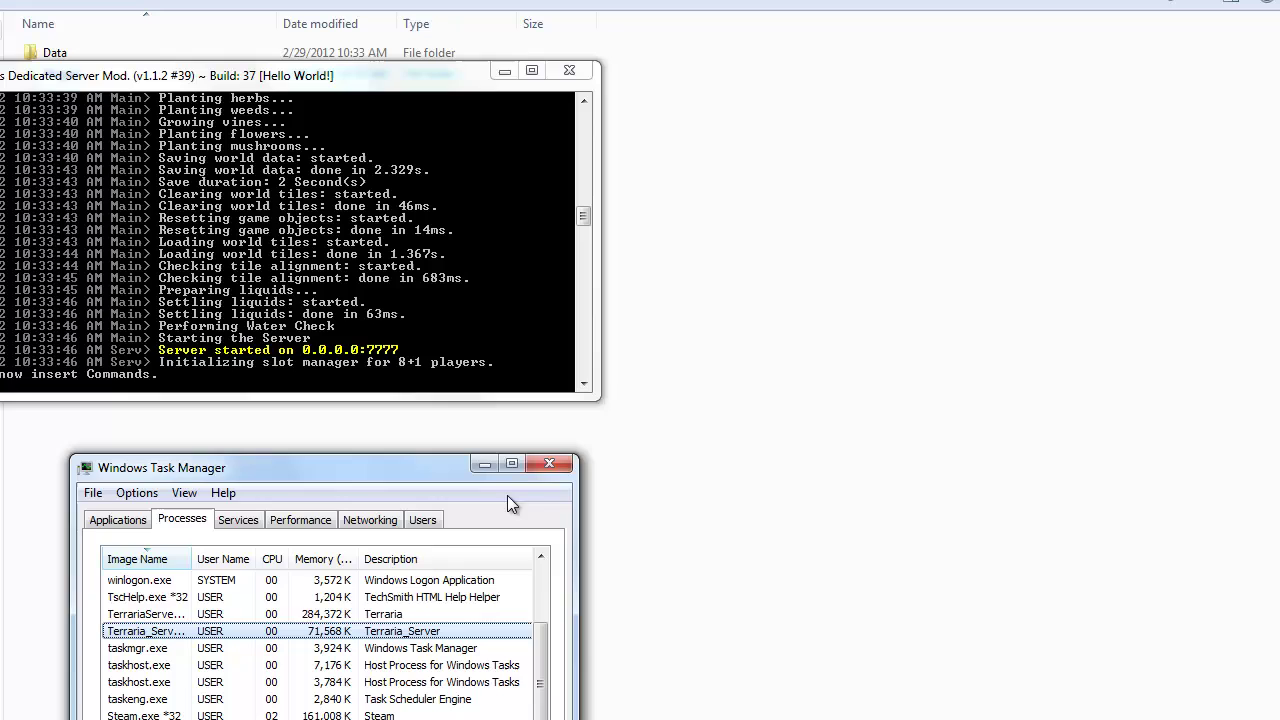
left_click(690, 371)
Step: Connect to server IP 127.0.0.1 on port 7777 and move the server console aside
left_click_drag(286, 86, 678, 153)
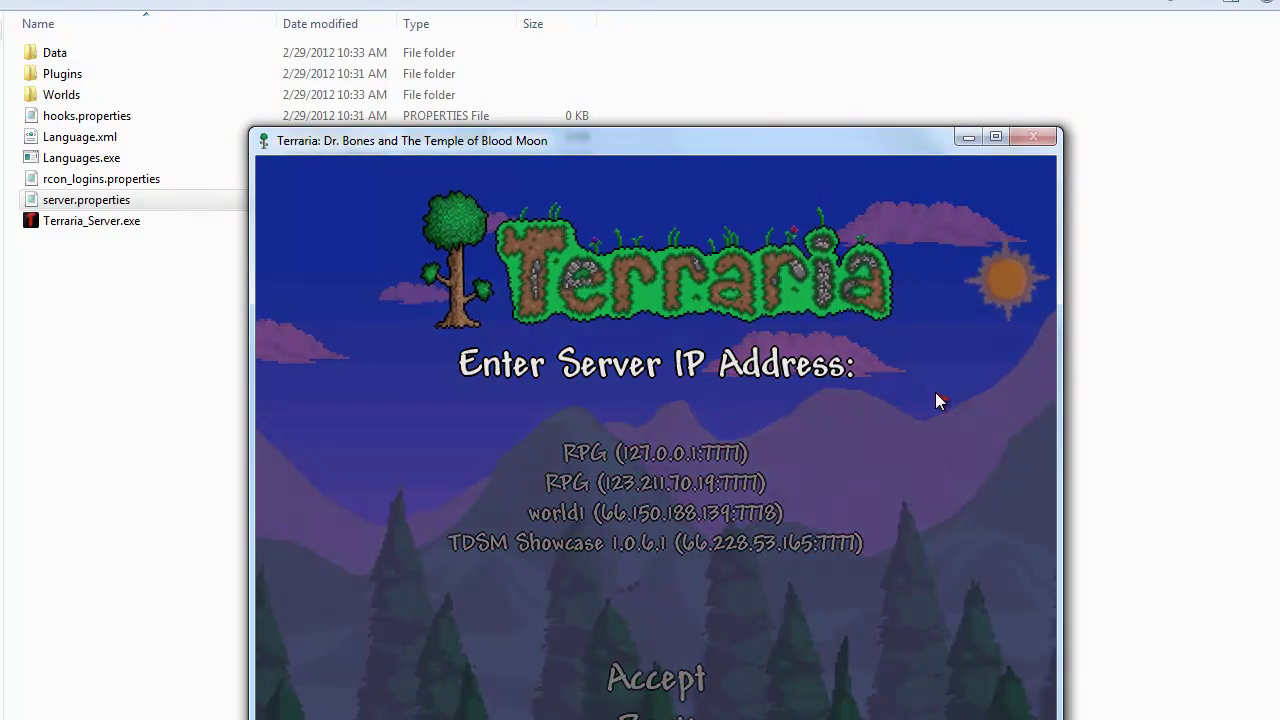
type("127.")
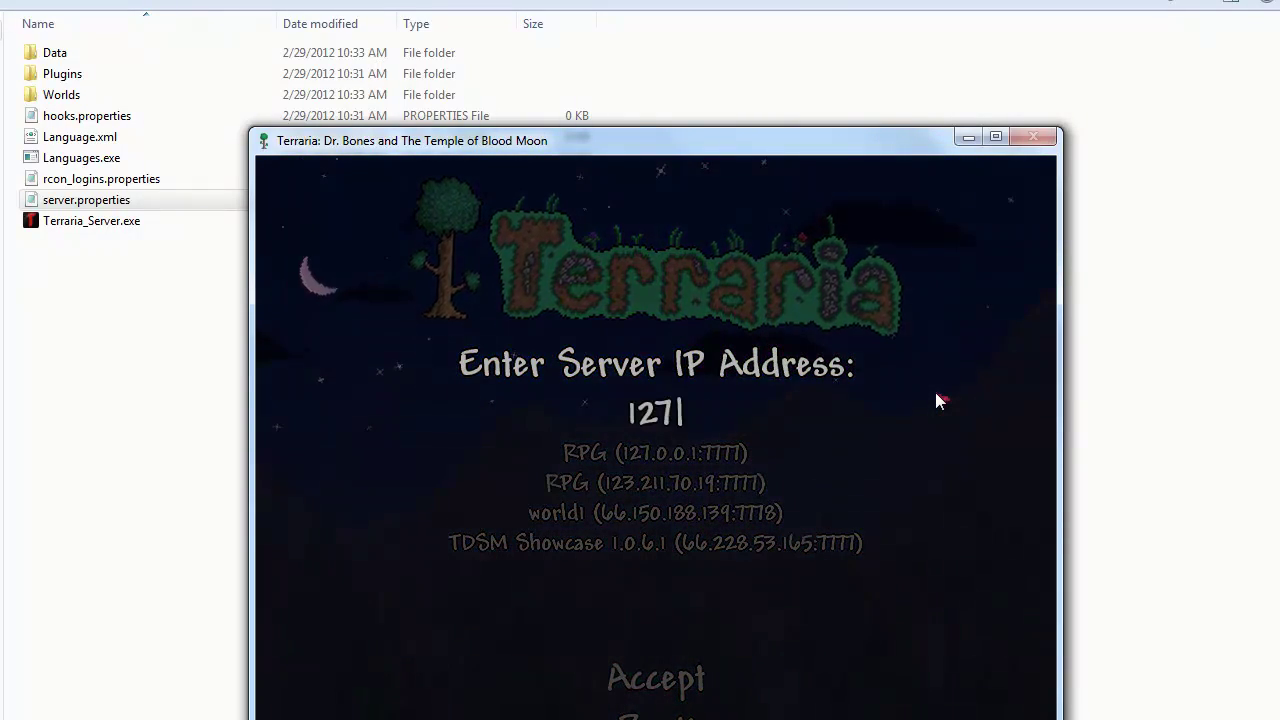
type("0.0.1")
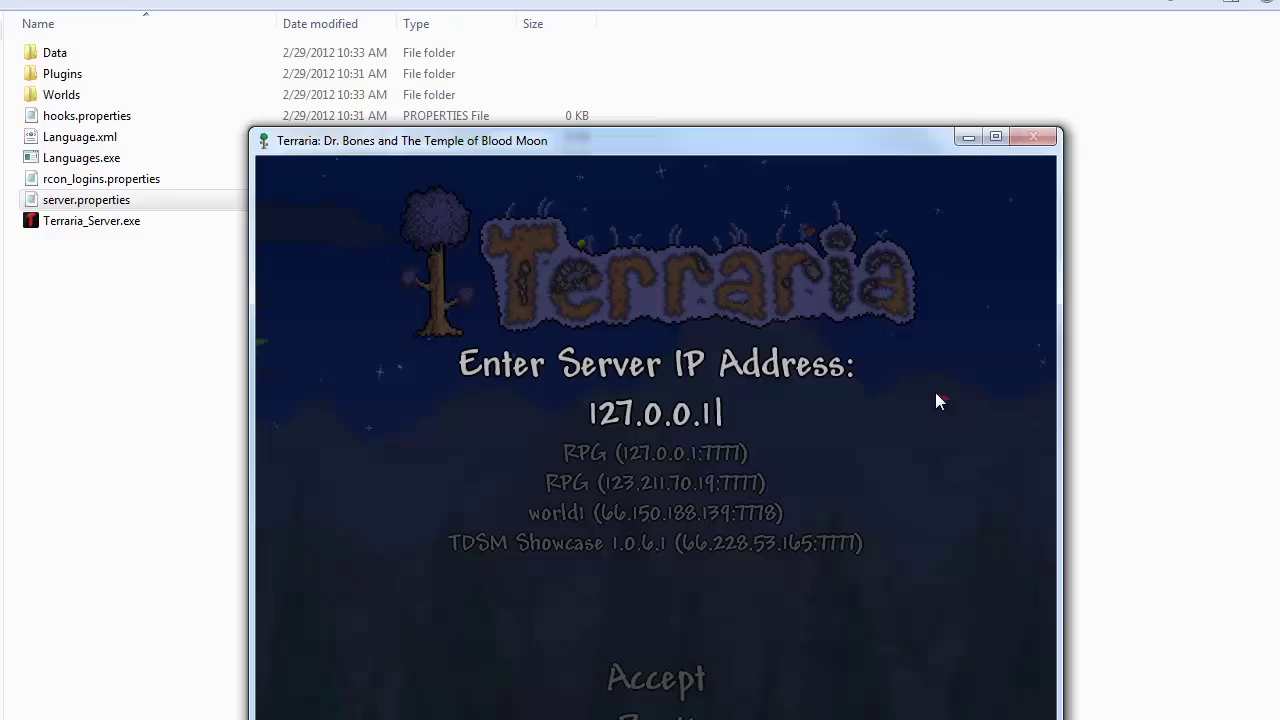
key("Return")
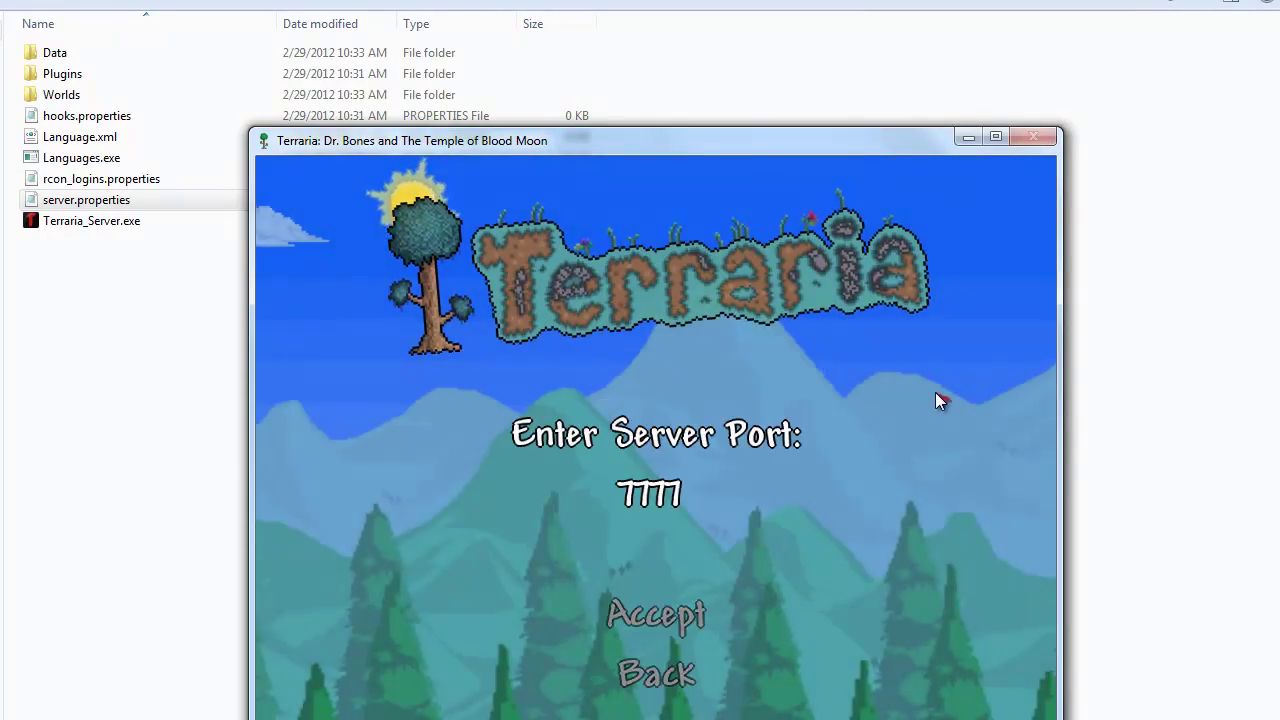
key("Return")
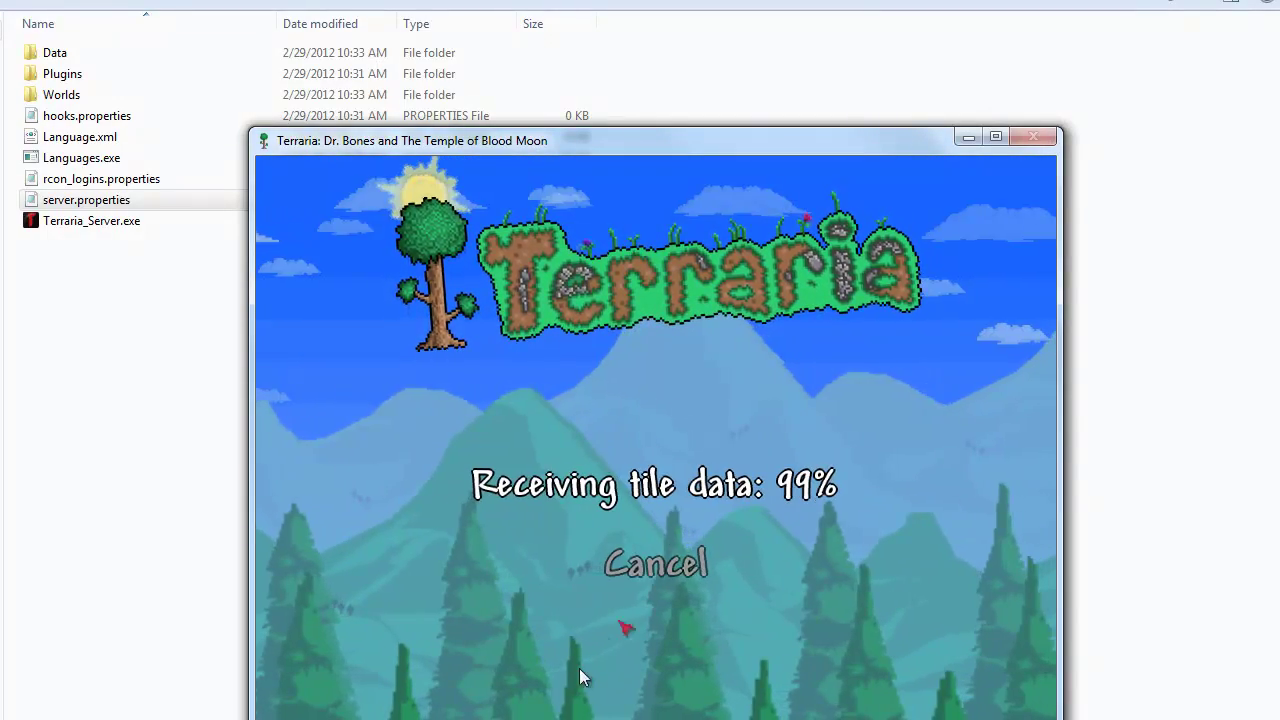
key("alt+Tab")
left_click_drag(847, 137, 637, 52)
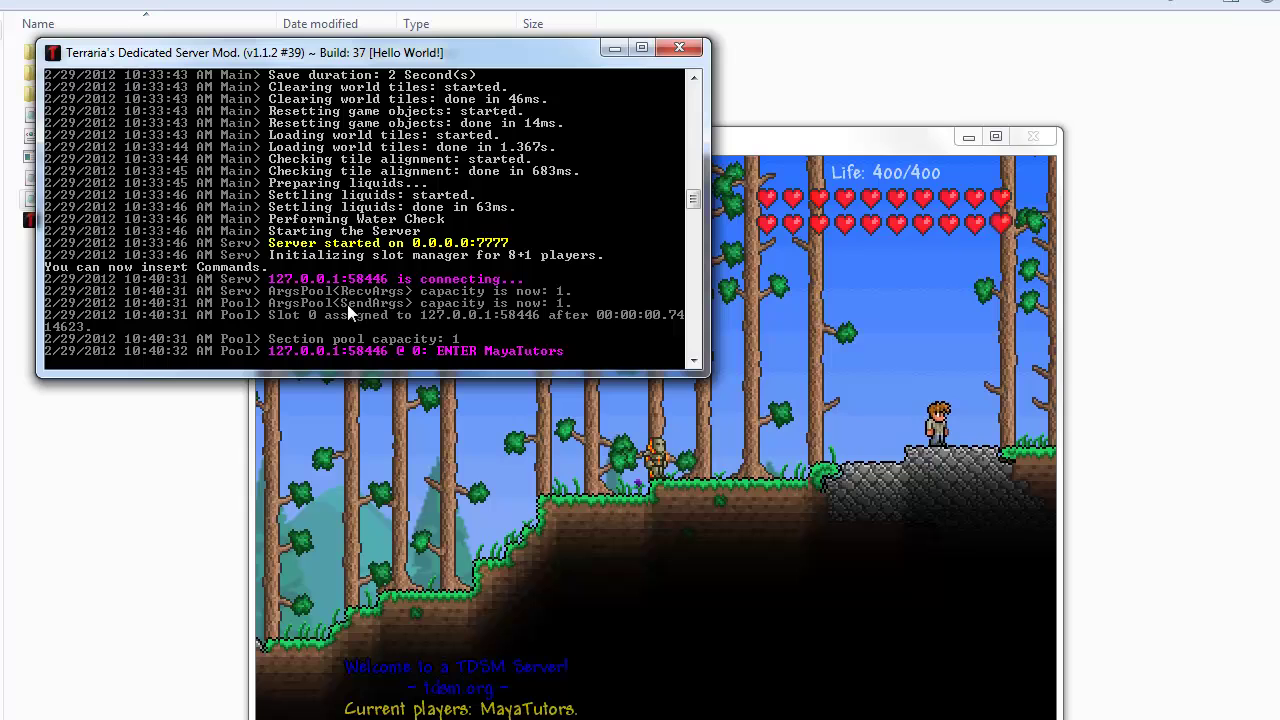
Step: In the server console, run op with the player's name and an op password
key("alt+Tab")
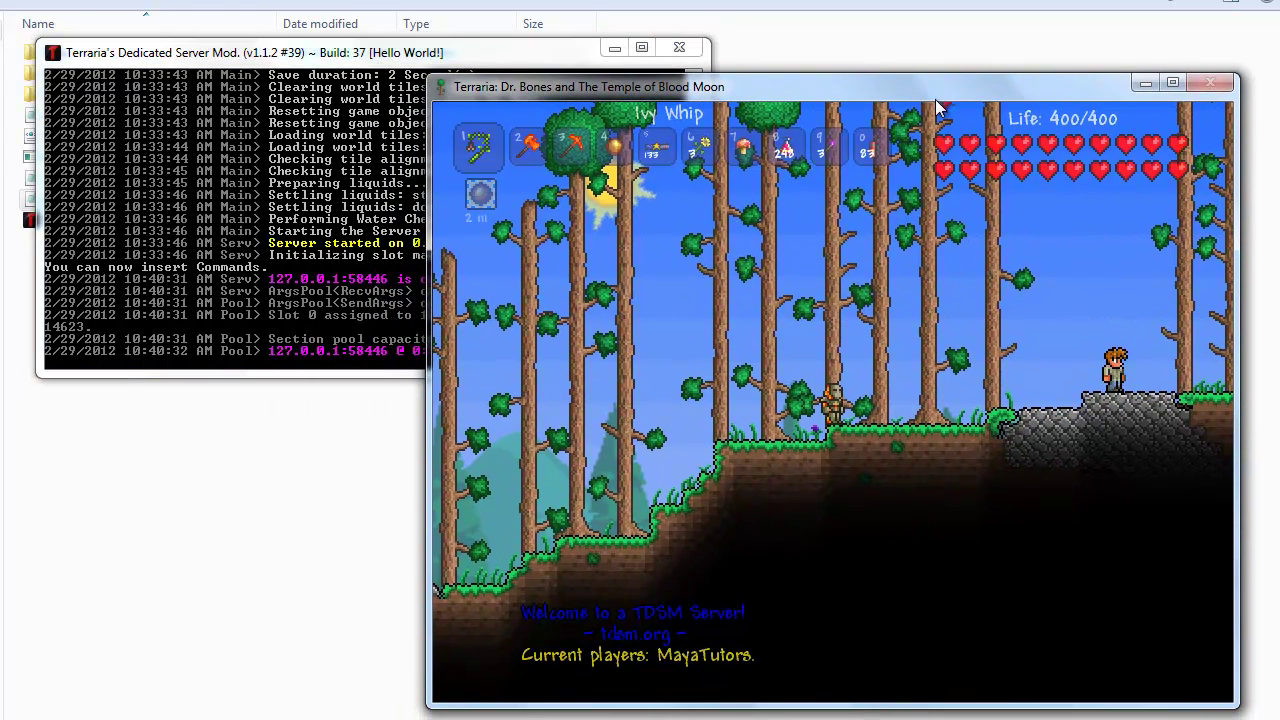
left_click(386, 268)
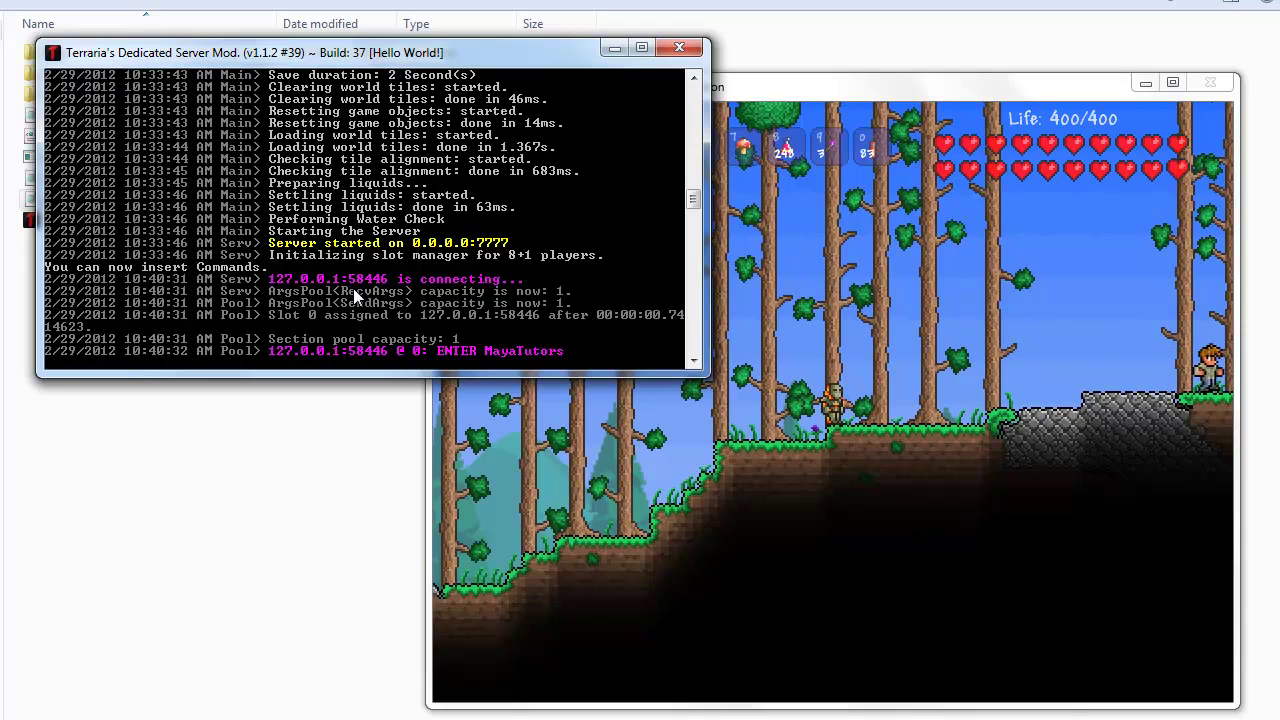
type("op mayatutors")
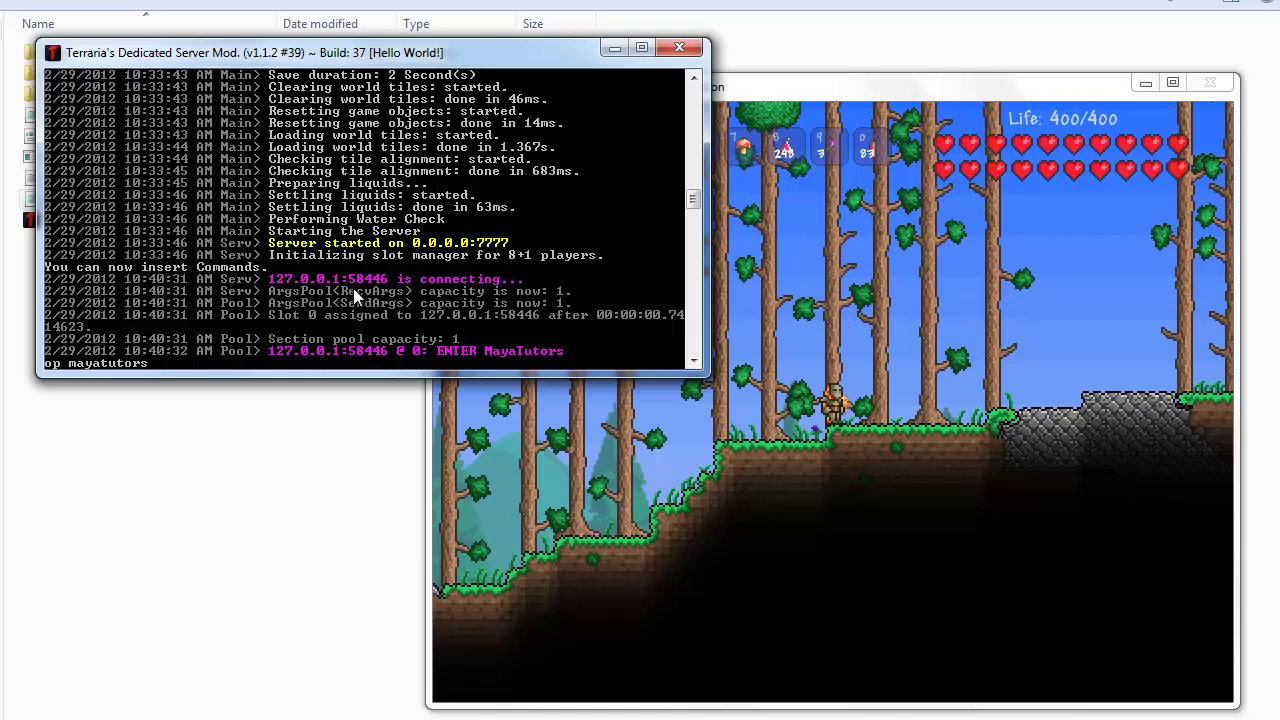
type(" asd")
key("Return")
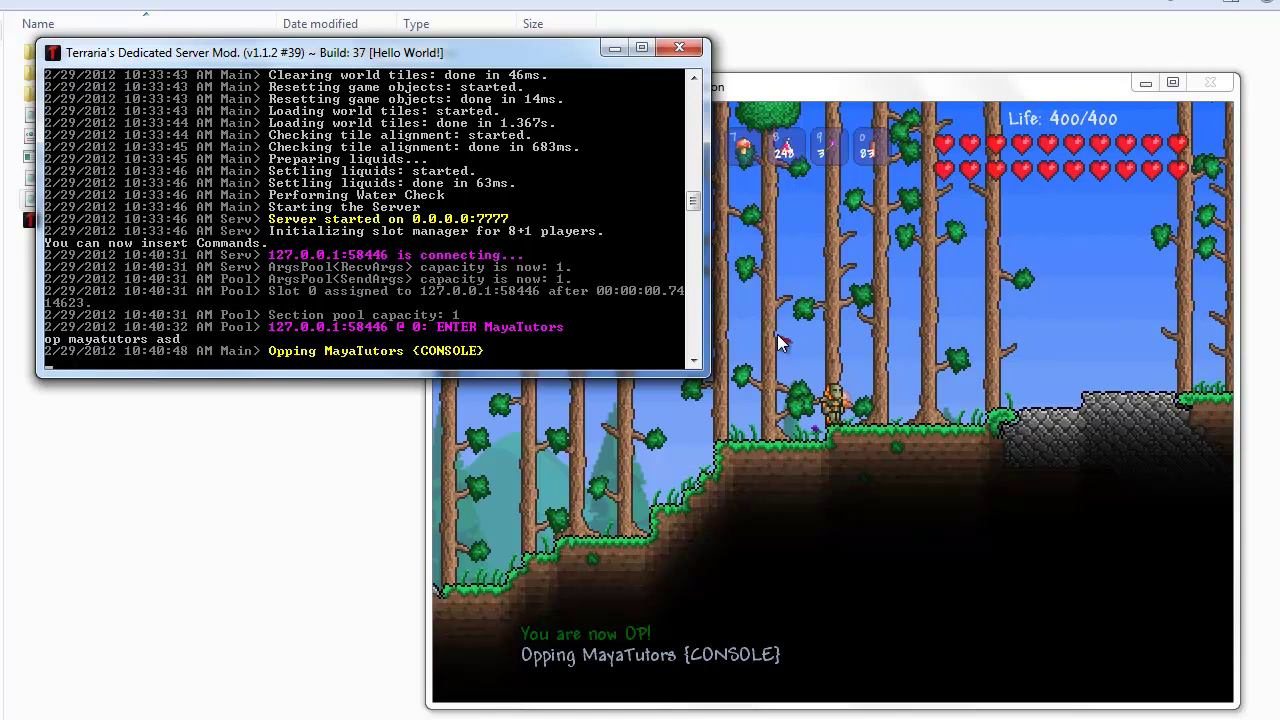
Step: Discard a retyped op command and check the 'You are now OP!' message in game chat
type("op")
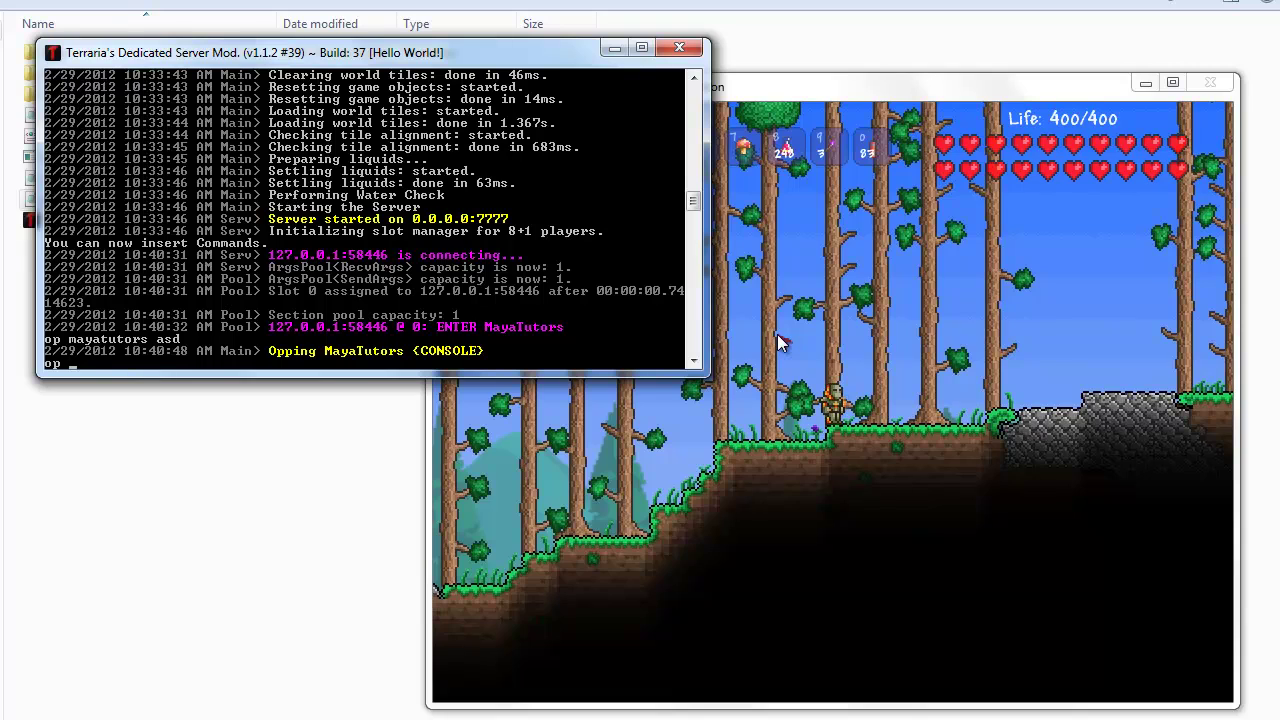
type("utors")
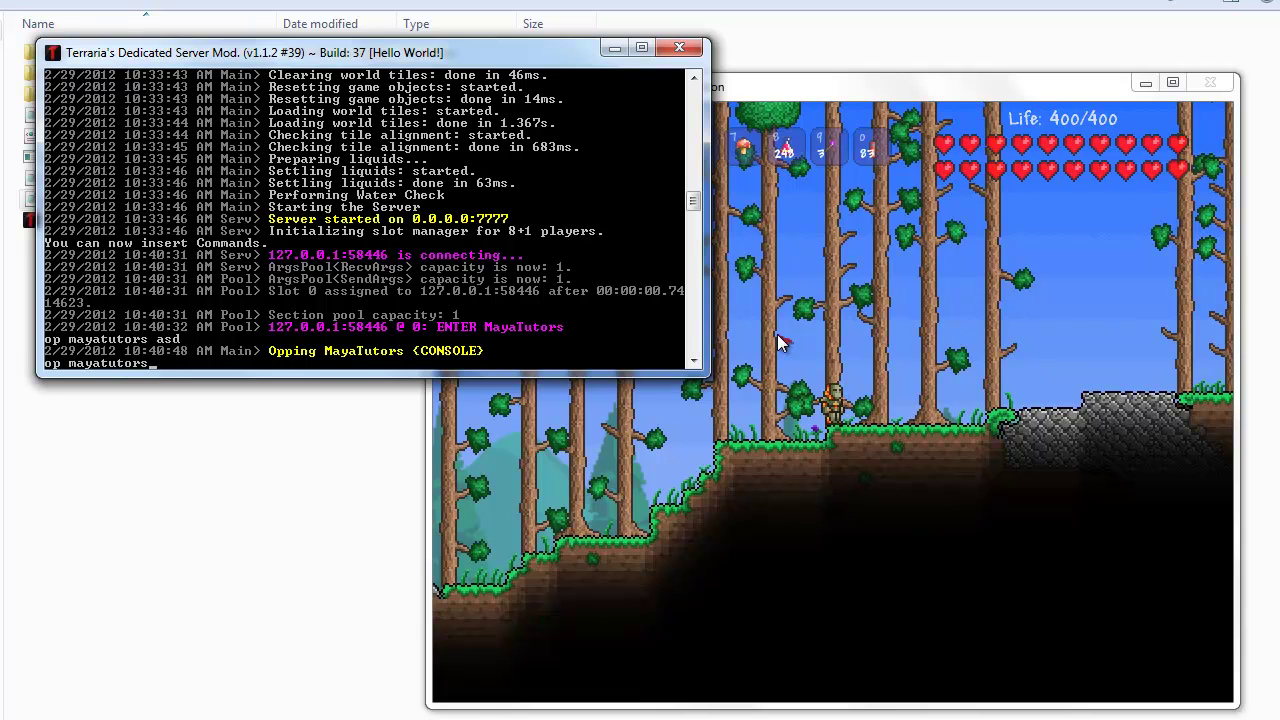
key("BackSpace")
key("BackSpace")
key("BackSpace")
key("BackSpace")
key("BackSpace")
key("BackSpace")
key("BackSpace")
key("BackSpace")
key("BackSpace")
key("BackSpace")
key("BackSpace")
key("BackSpace")
key("BackSpace")
left_click(1048, 349)
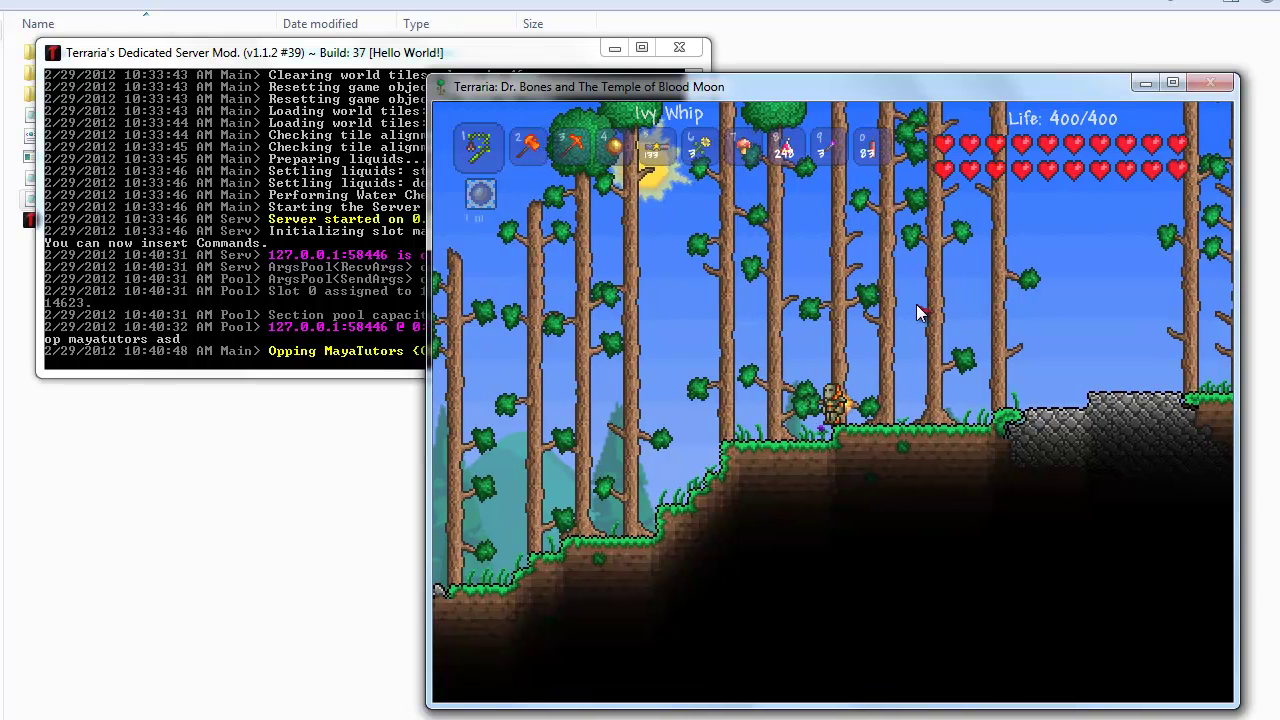
key("Return")
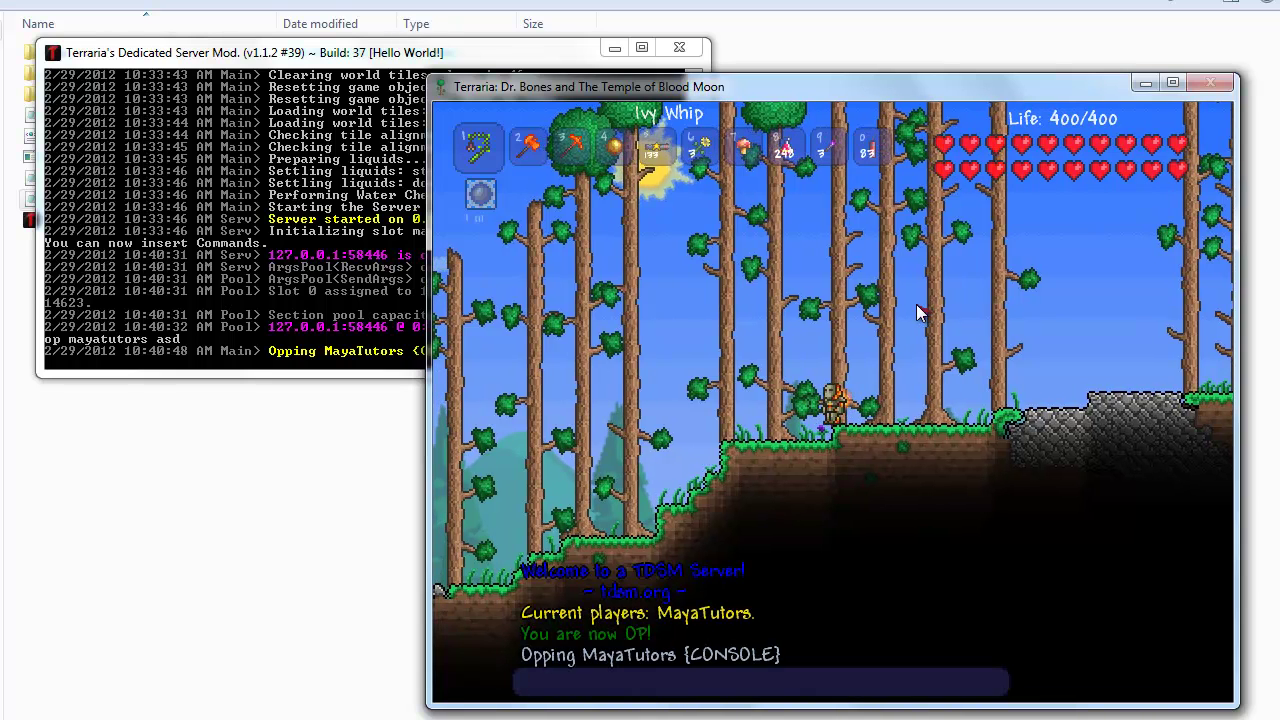
key("Return")
key("Return")
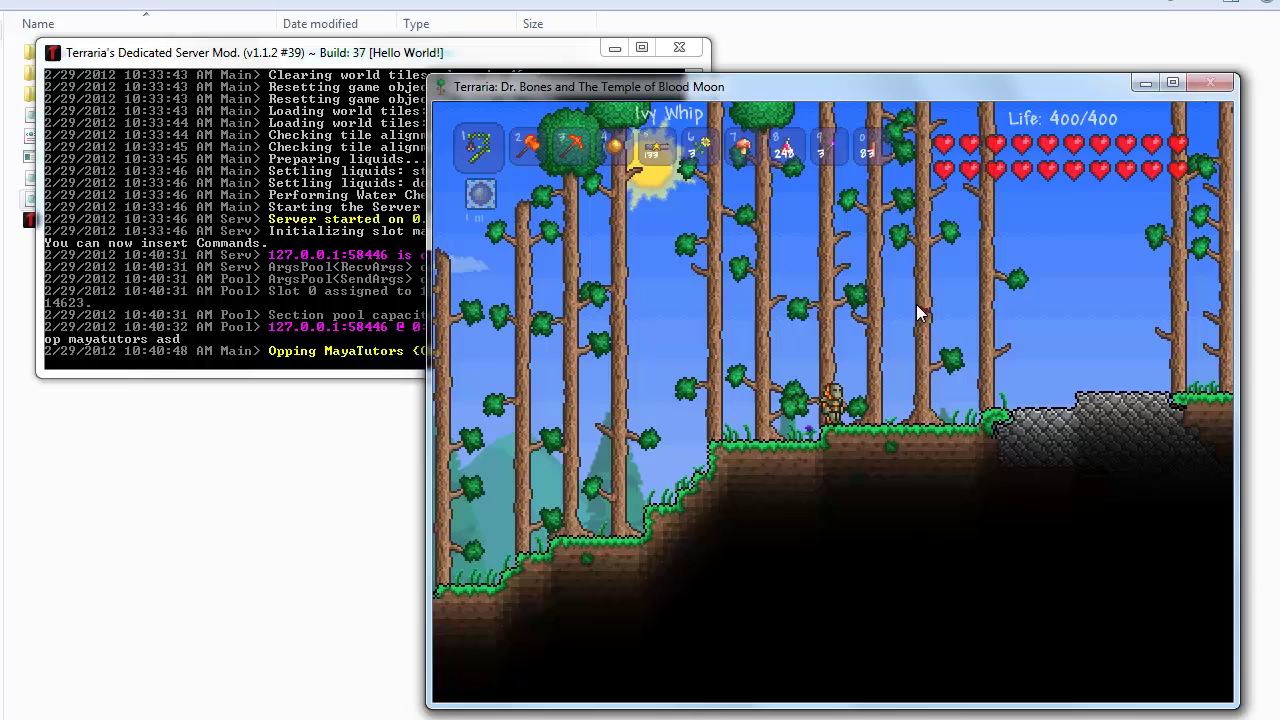
Step: Disconnect, then rejoin the server at the same IP and port 7777 with the character
key("Escape")
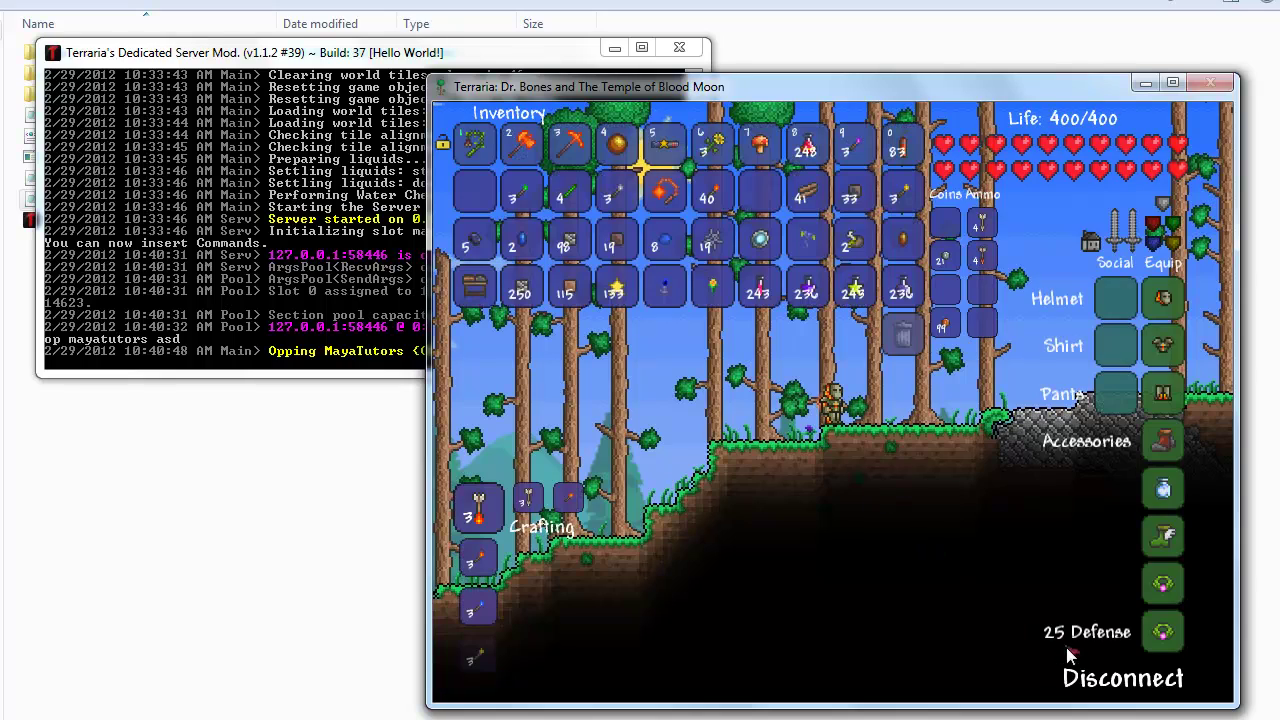
left_click(1066, 647)
left_click(850, 457)
left_click(833, 380)
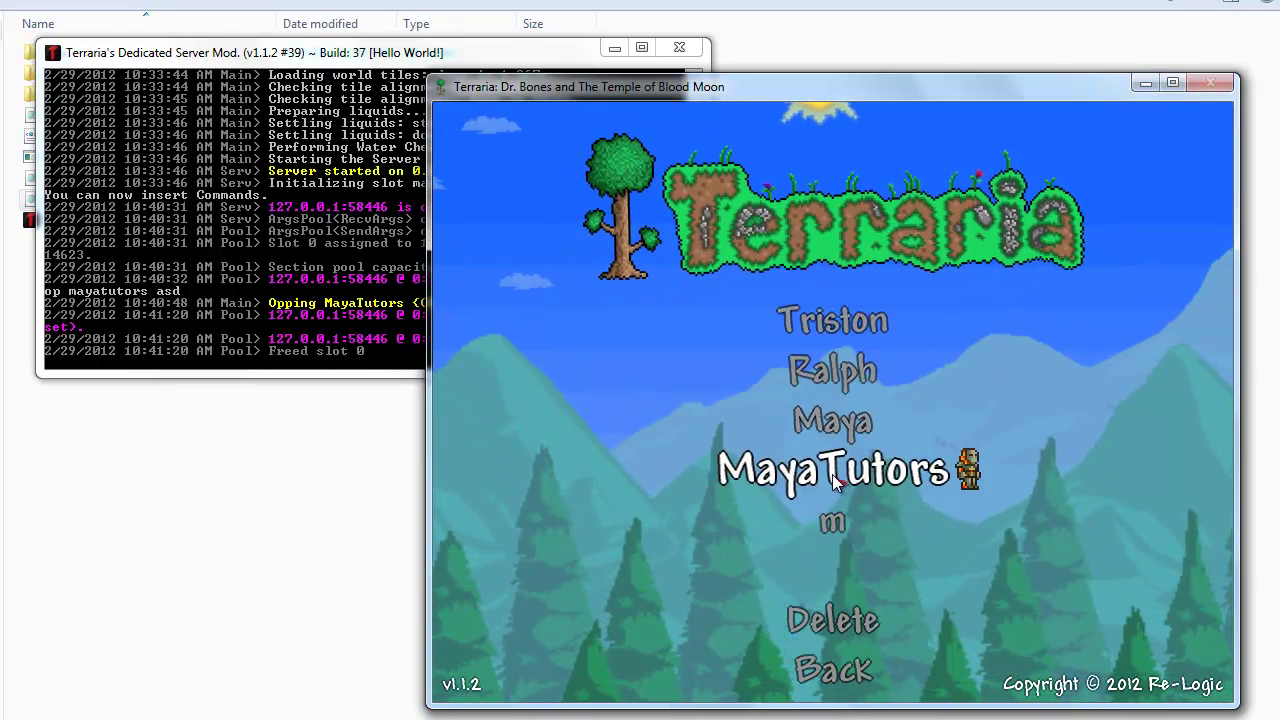
left_click(875, 386)
left_click(829, 612)
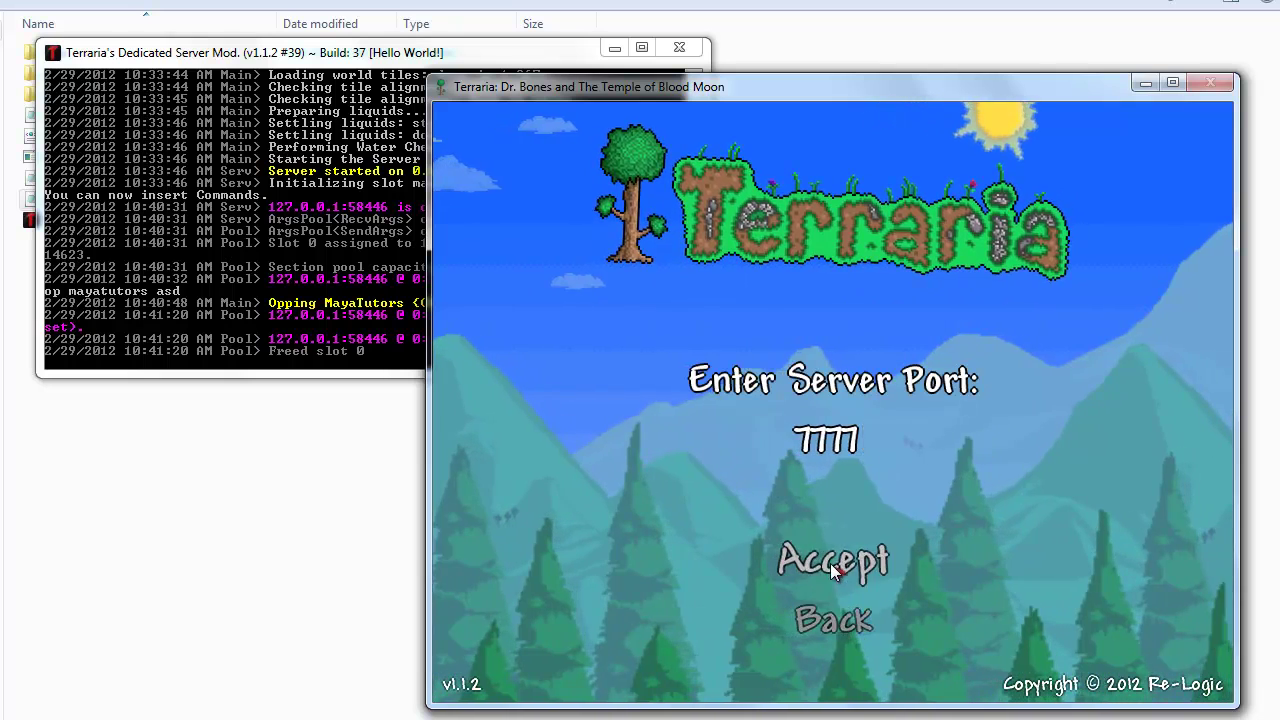
left_click(830, 560)
Step: Send /oplogin with the op password in chat
key("Return")
type("/")
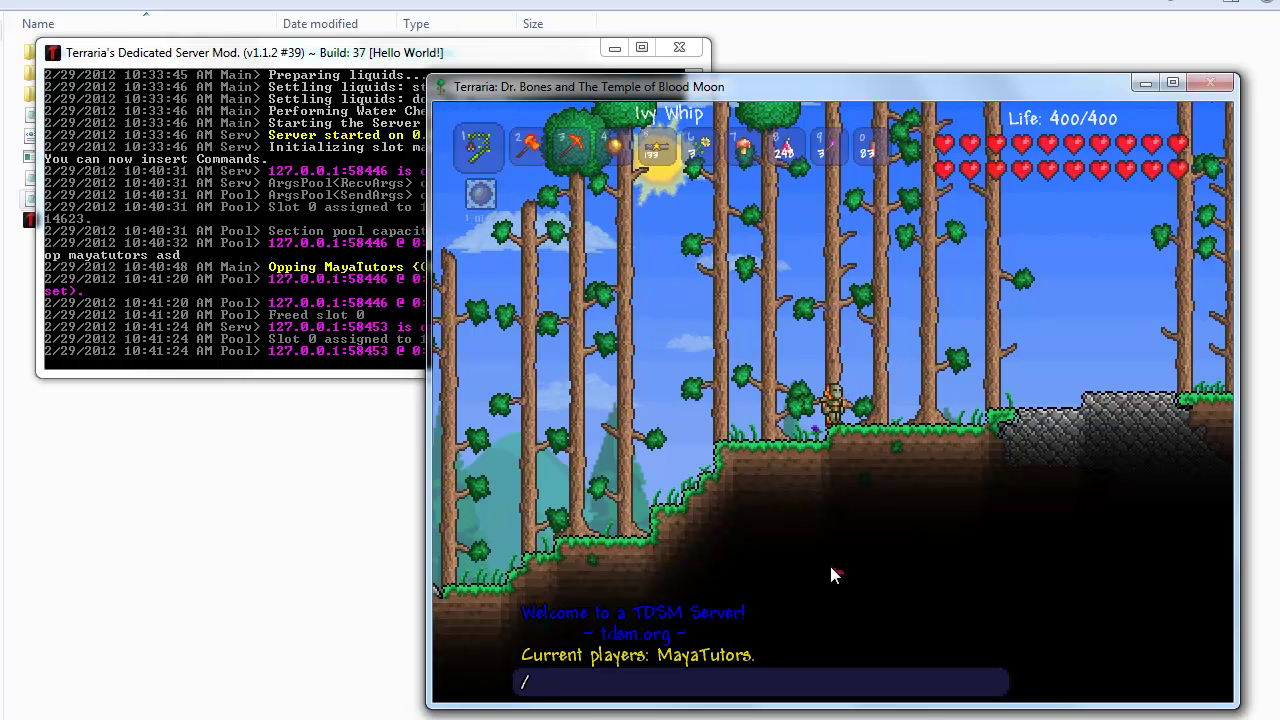
type("oplogin ")
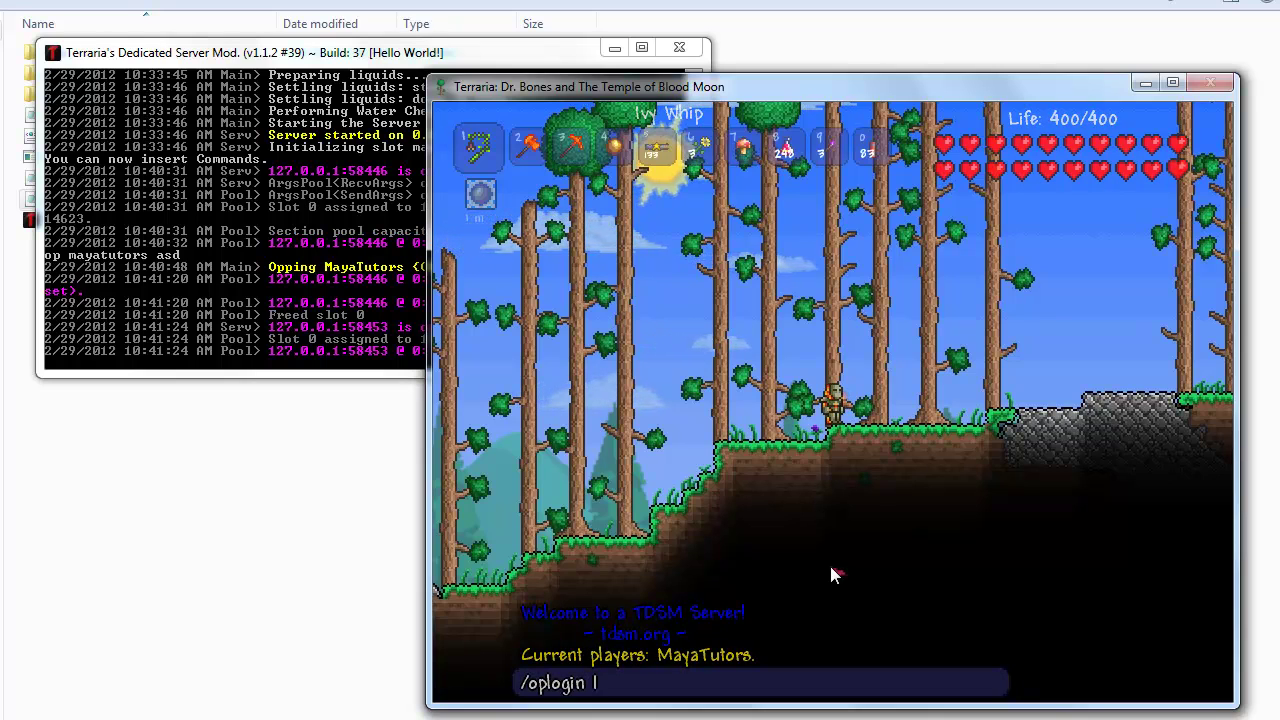
type("asd")
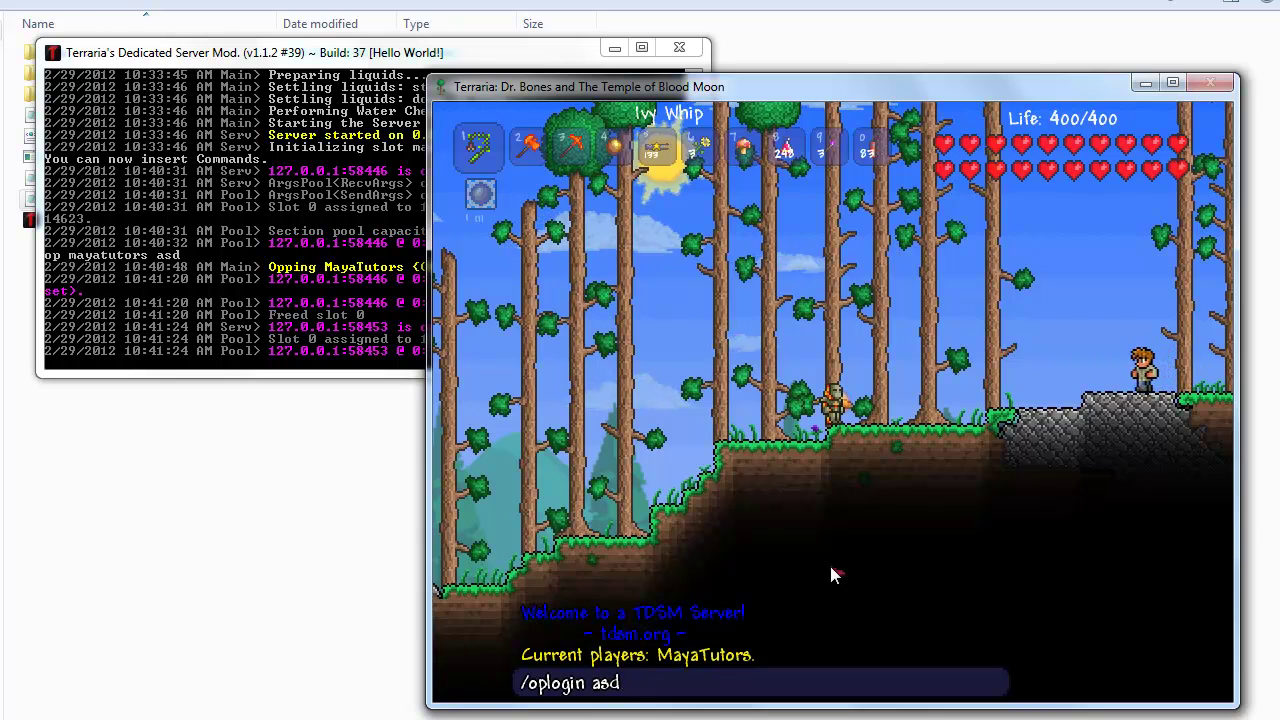
key("Return")
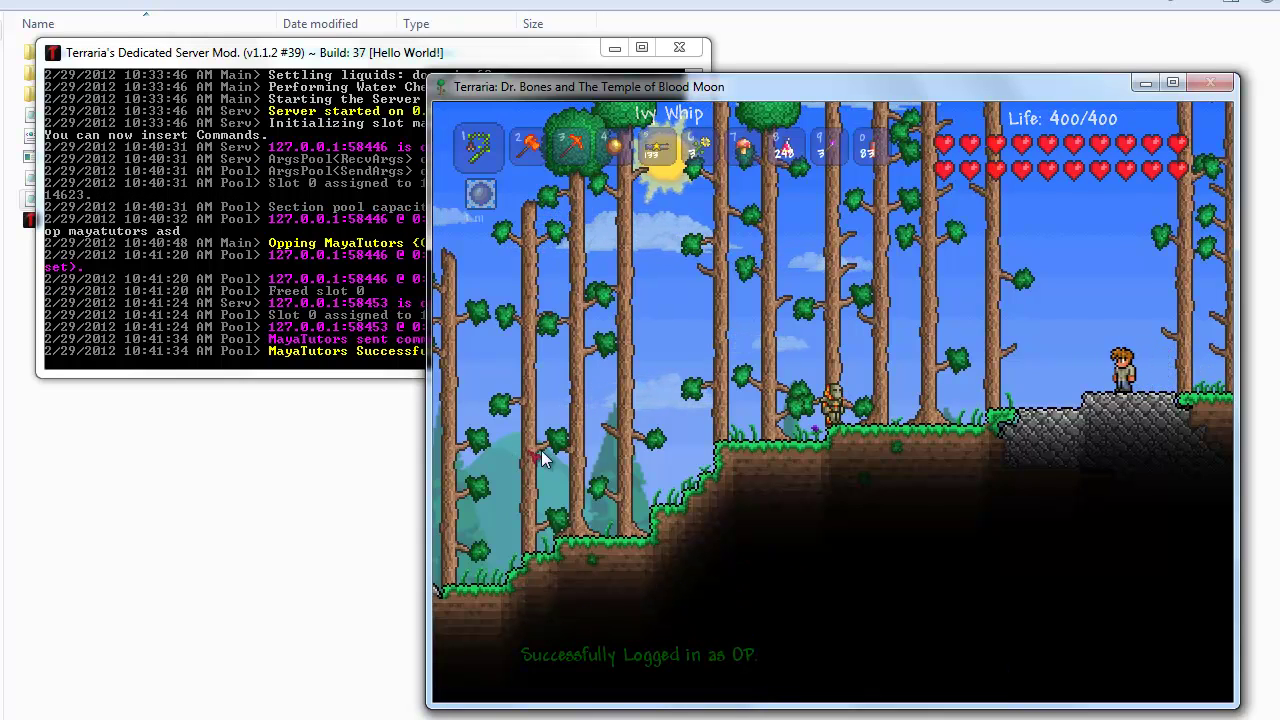
Step: Run help in the server console and scroll up to the start of the command list
left_click(325, 290)
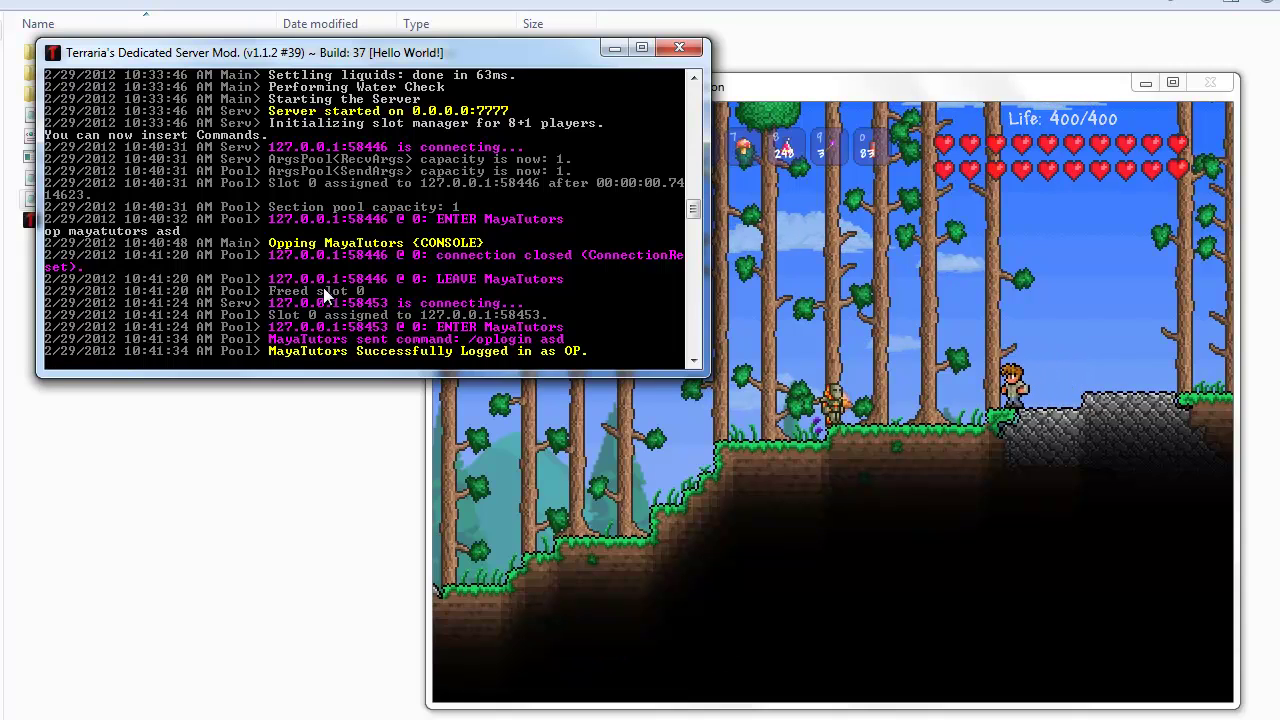
type("he")
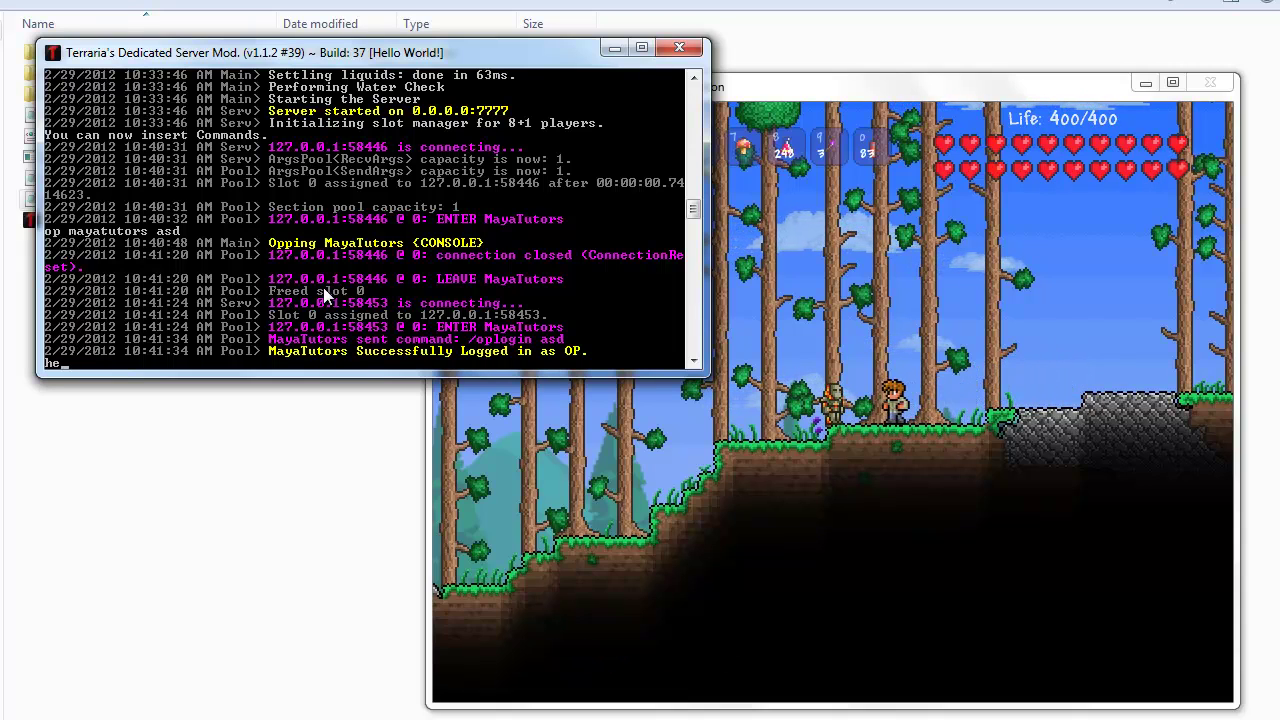
type("lp")
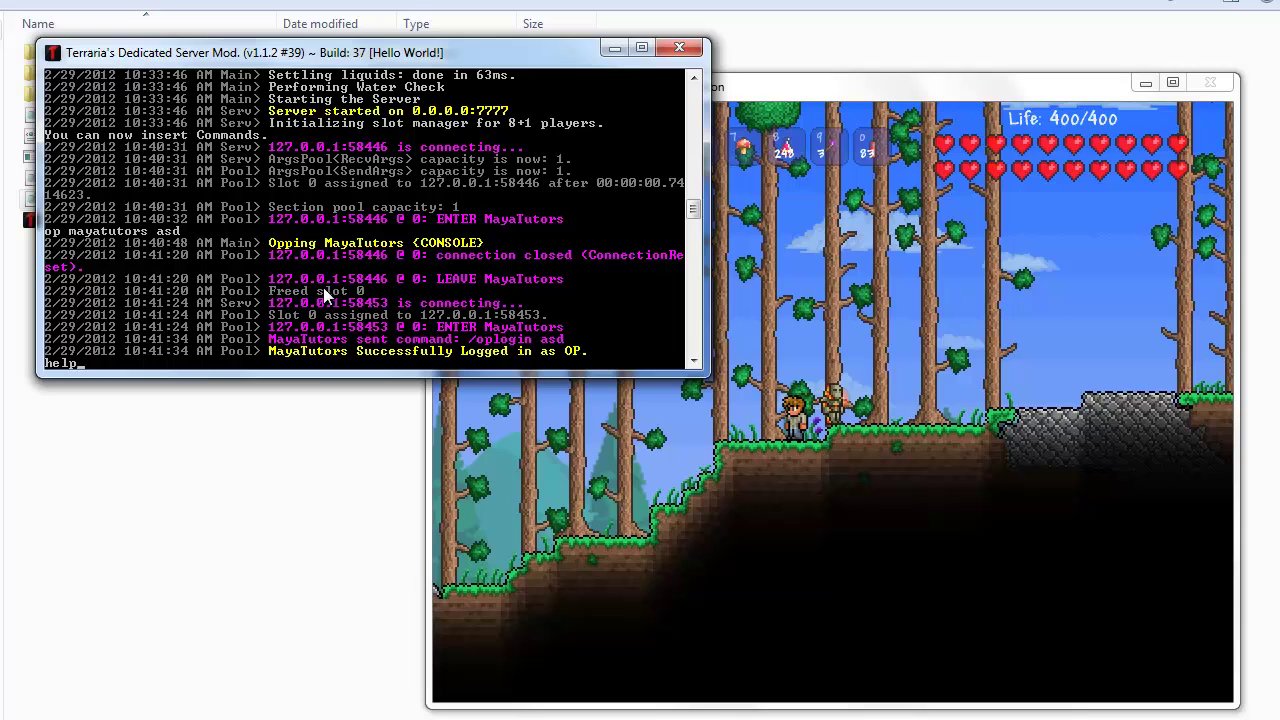
key("Return")
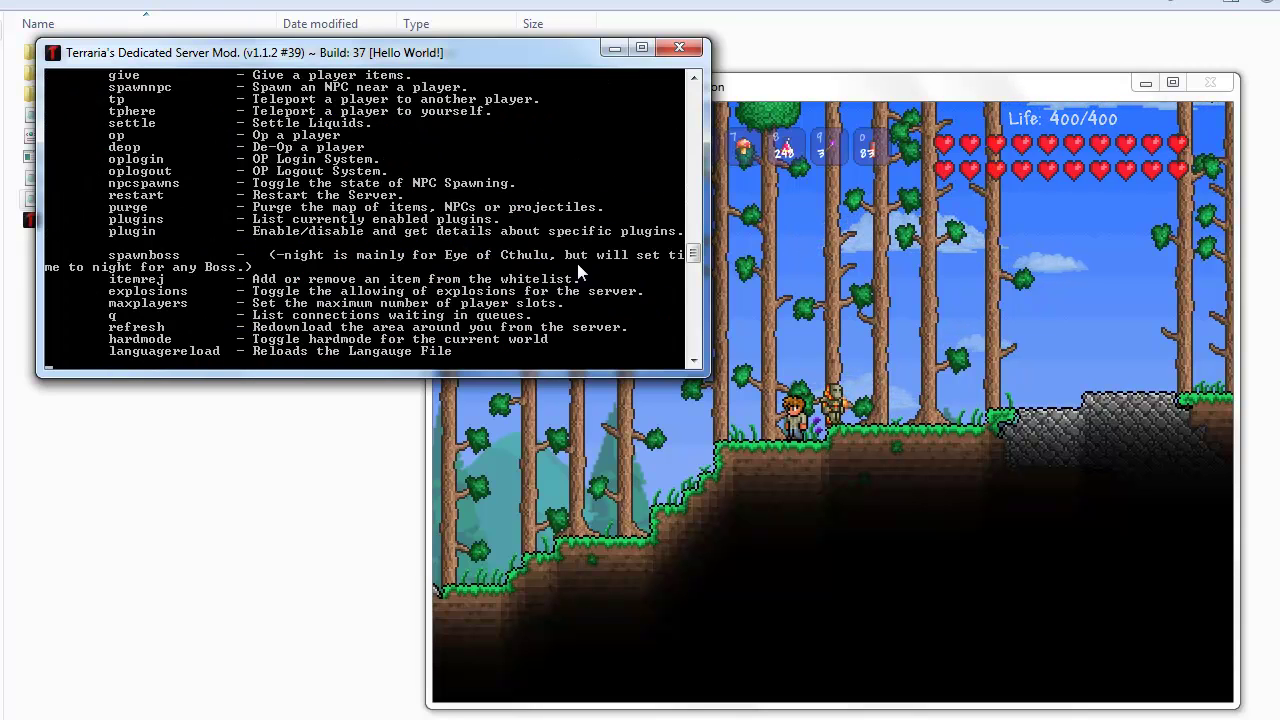
left_click(694, 77)
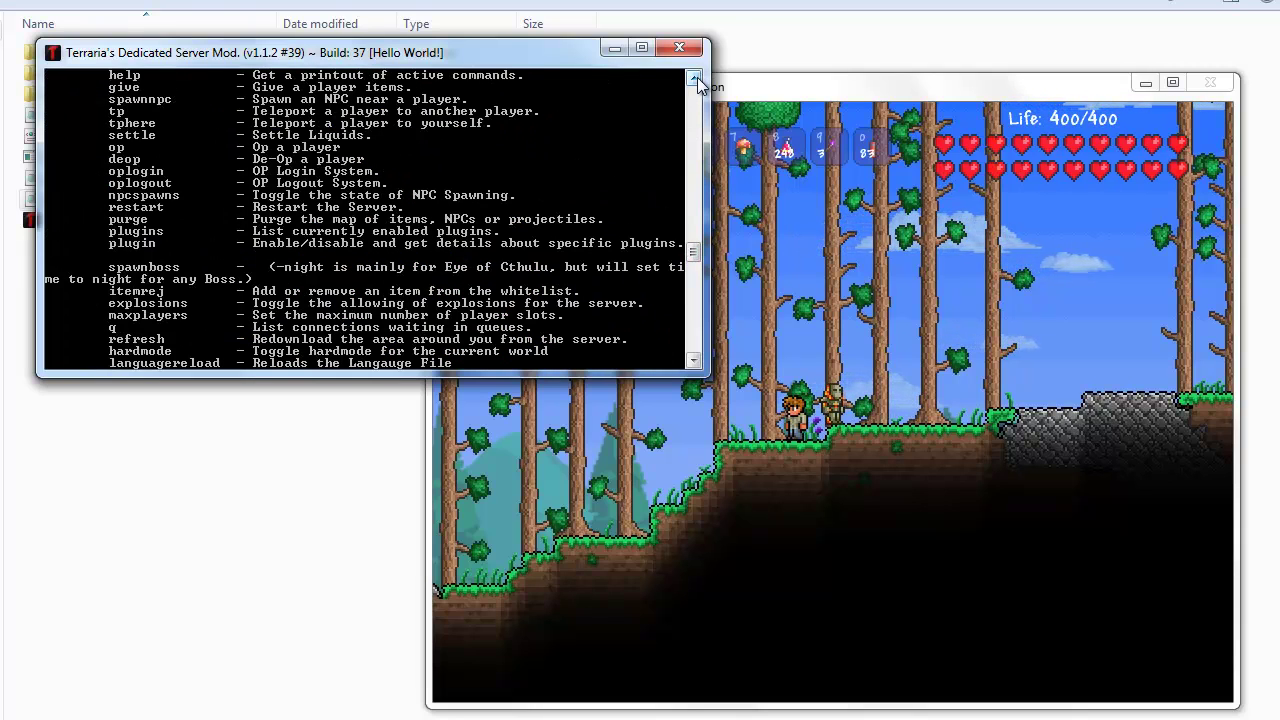
scroll(696, 80, "up", 5)
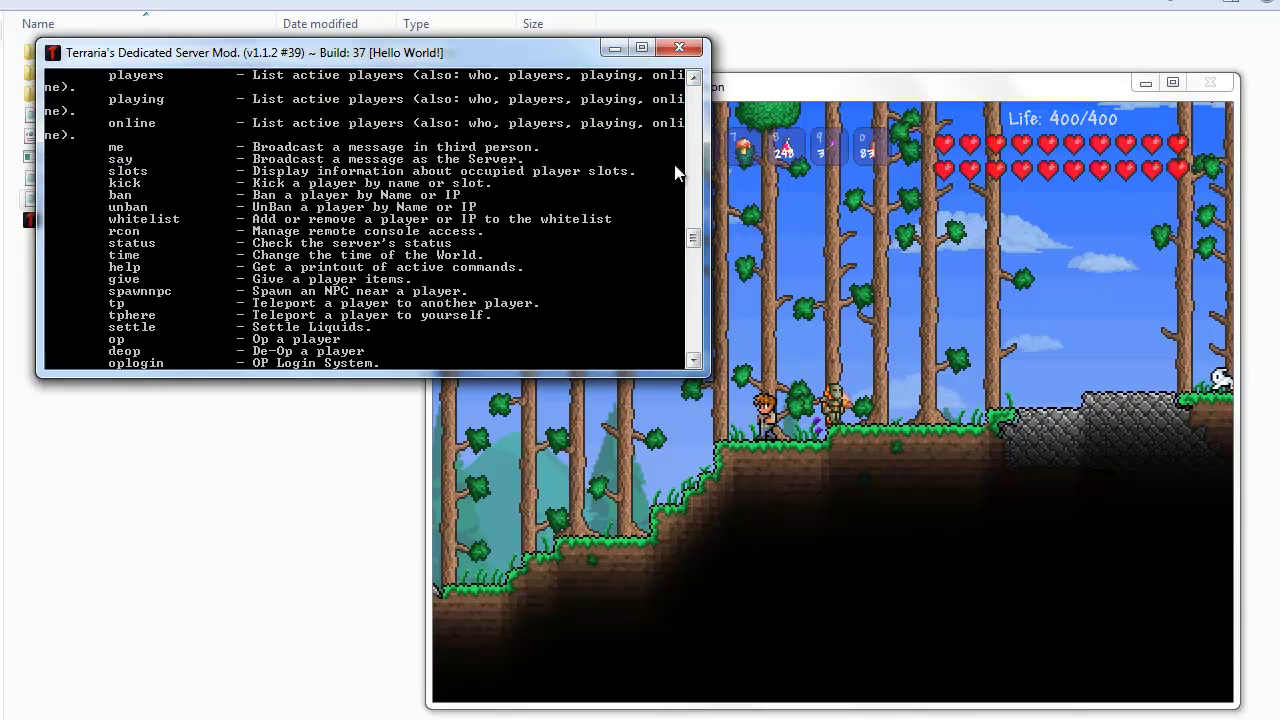
scroll(697, 86, "up", 5)
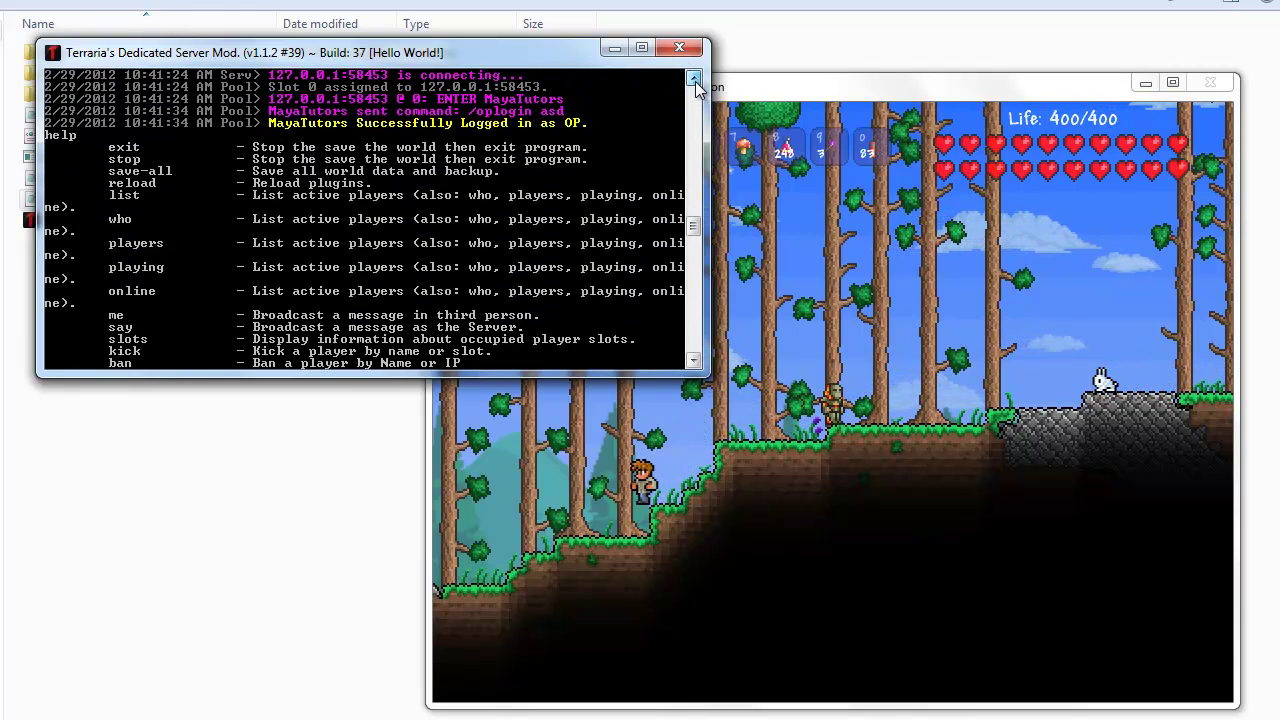
scroll(697, 86, "up", 1)
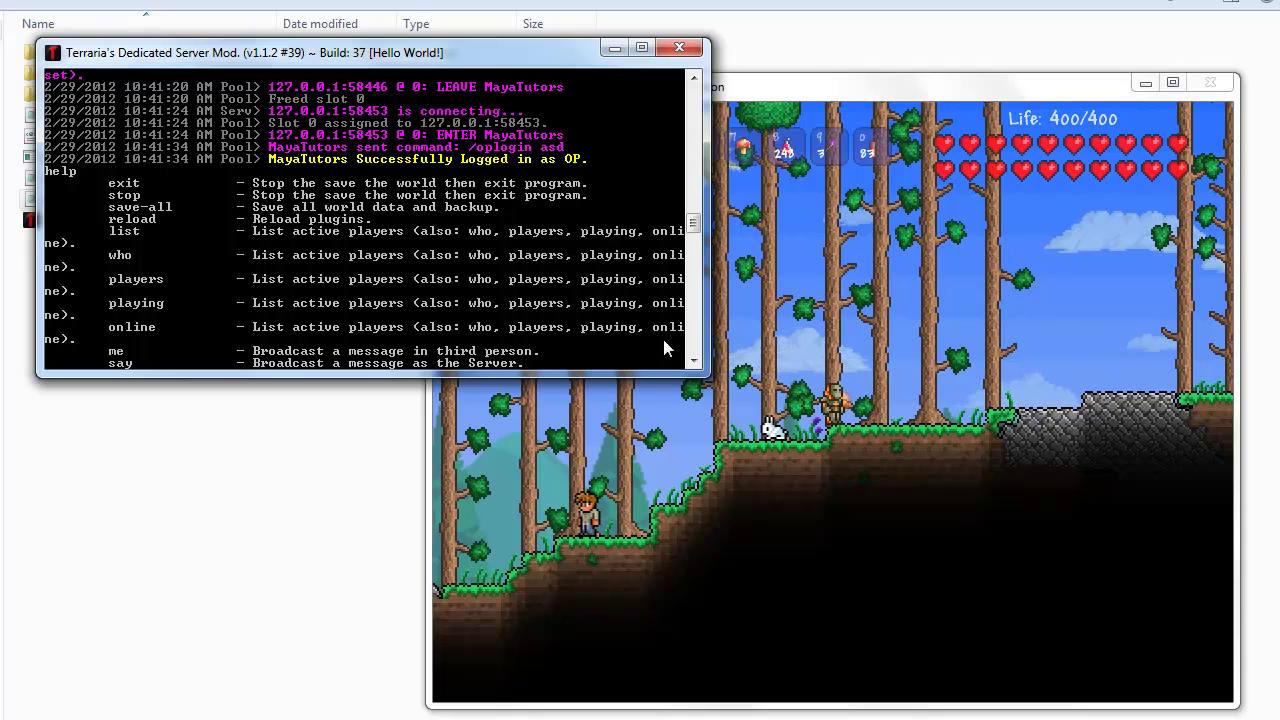
Step: Scroll down through the listed commands, then switch to the game and back to the console
left_click(693, 360)
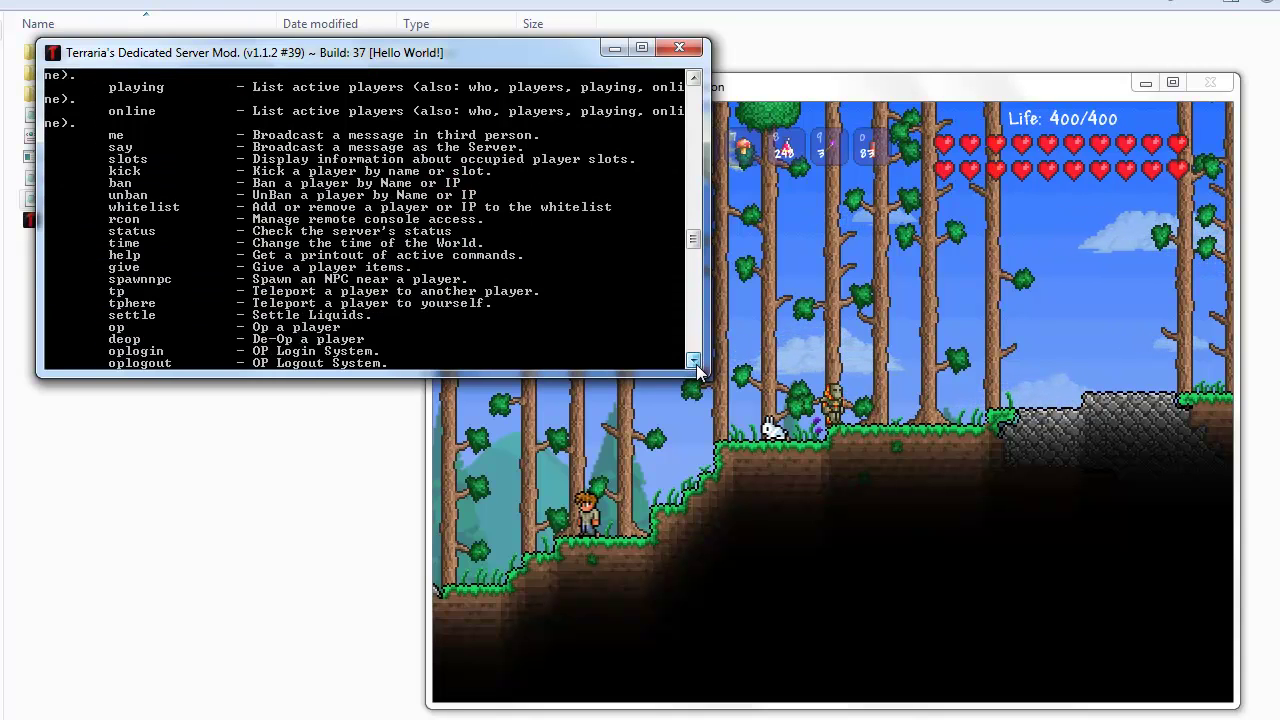
left_click(693, 360)
left_click(693, 360)
left_click(693, 360)
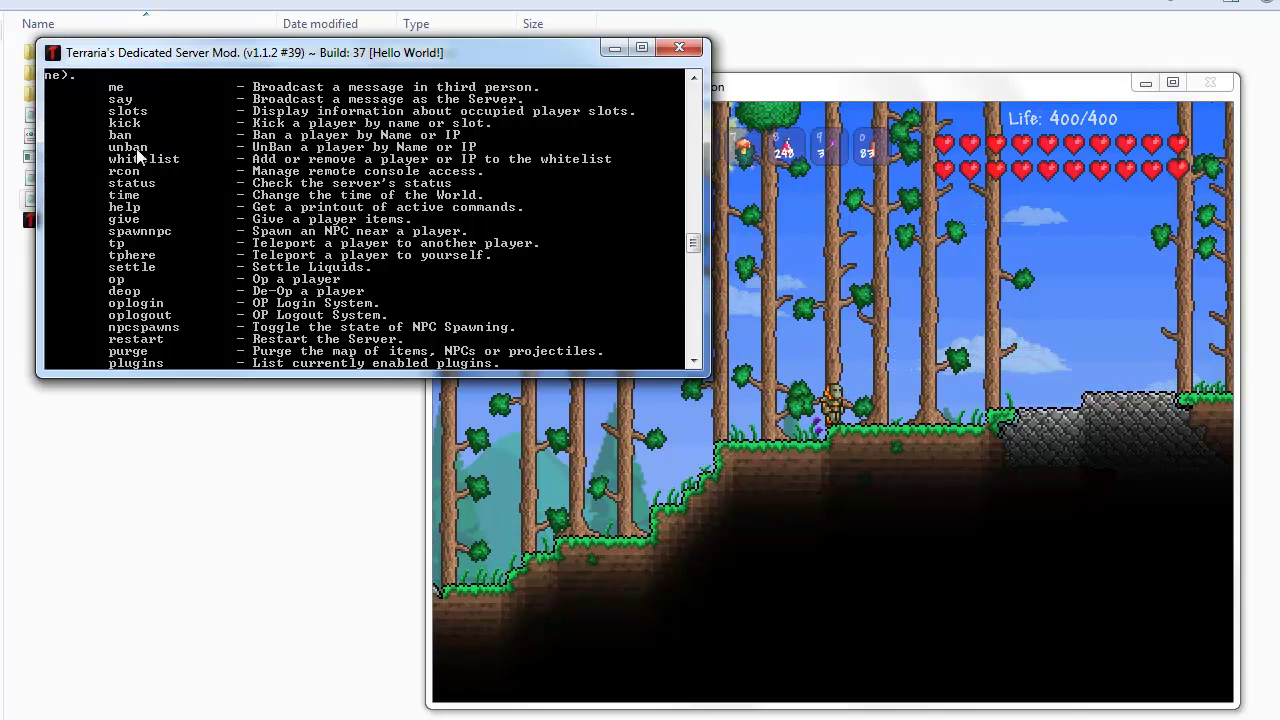
left_click(693, 361)
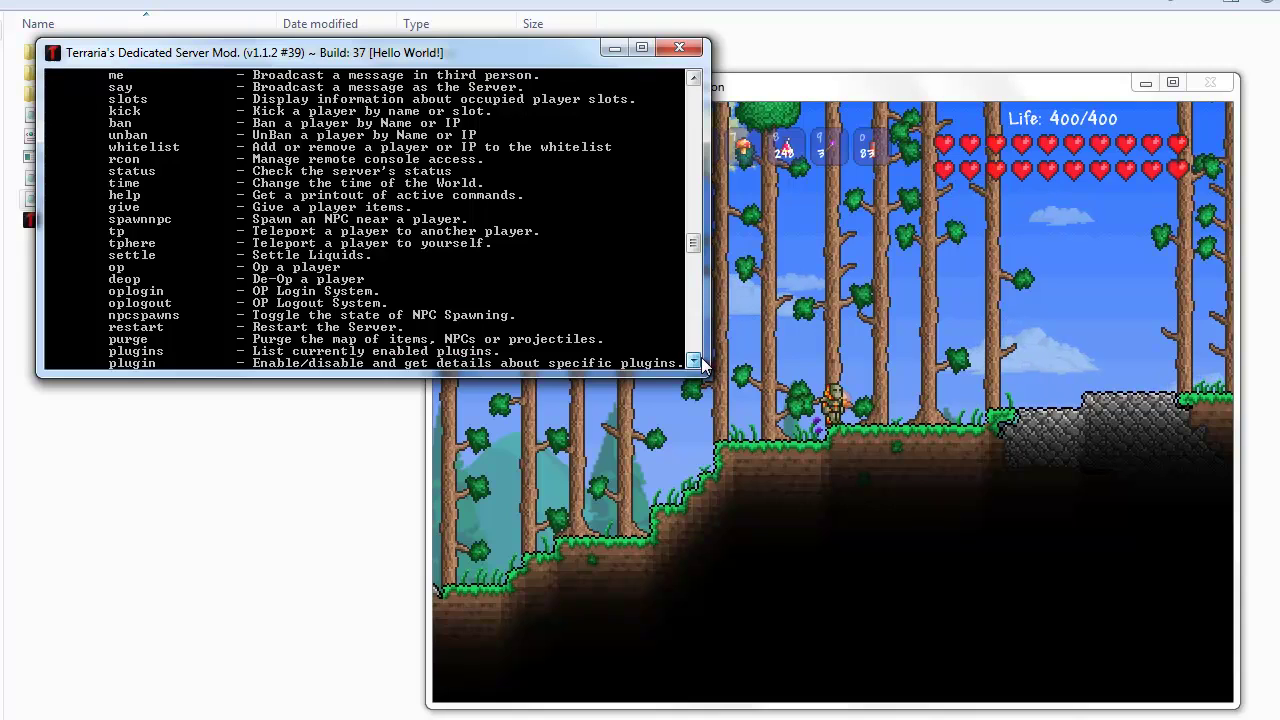
left_click(693, 361)
left_click(693, 361)
left_click(693, 361)
left_click(693, 361)
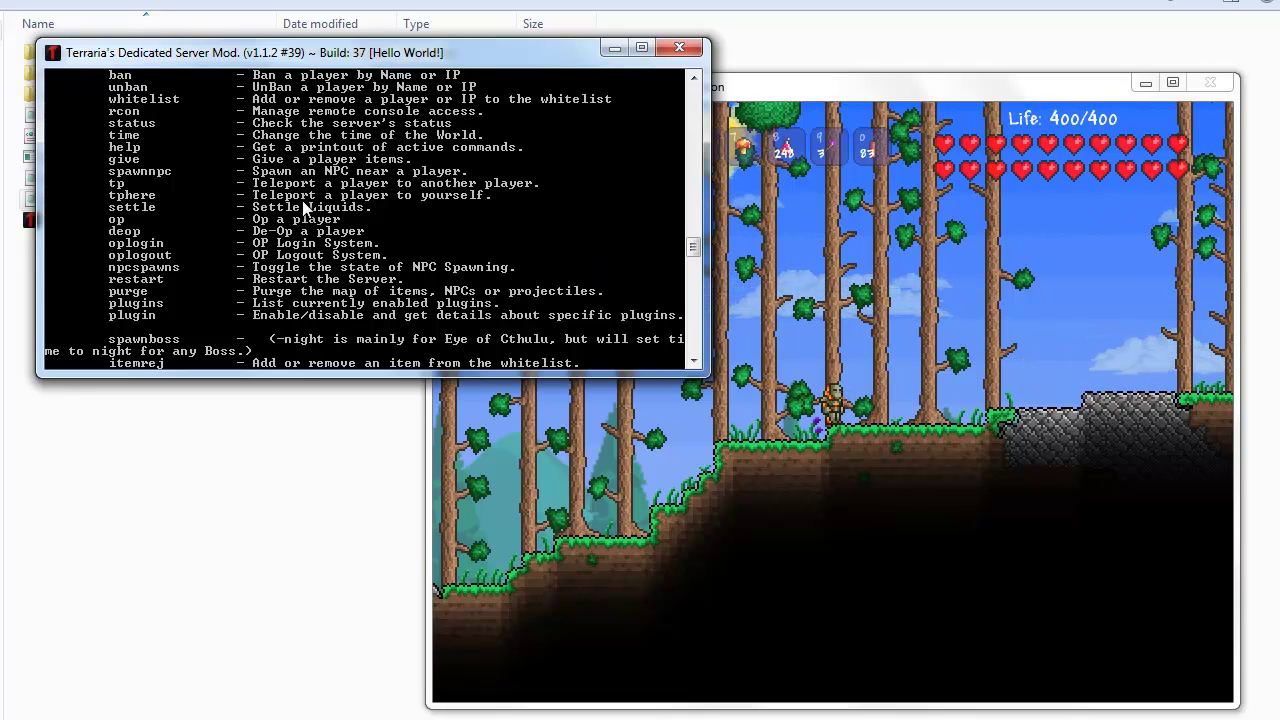
left_click(1005, 430)
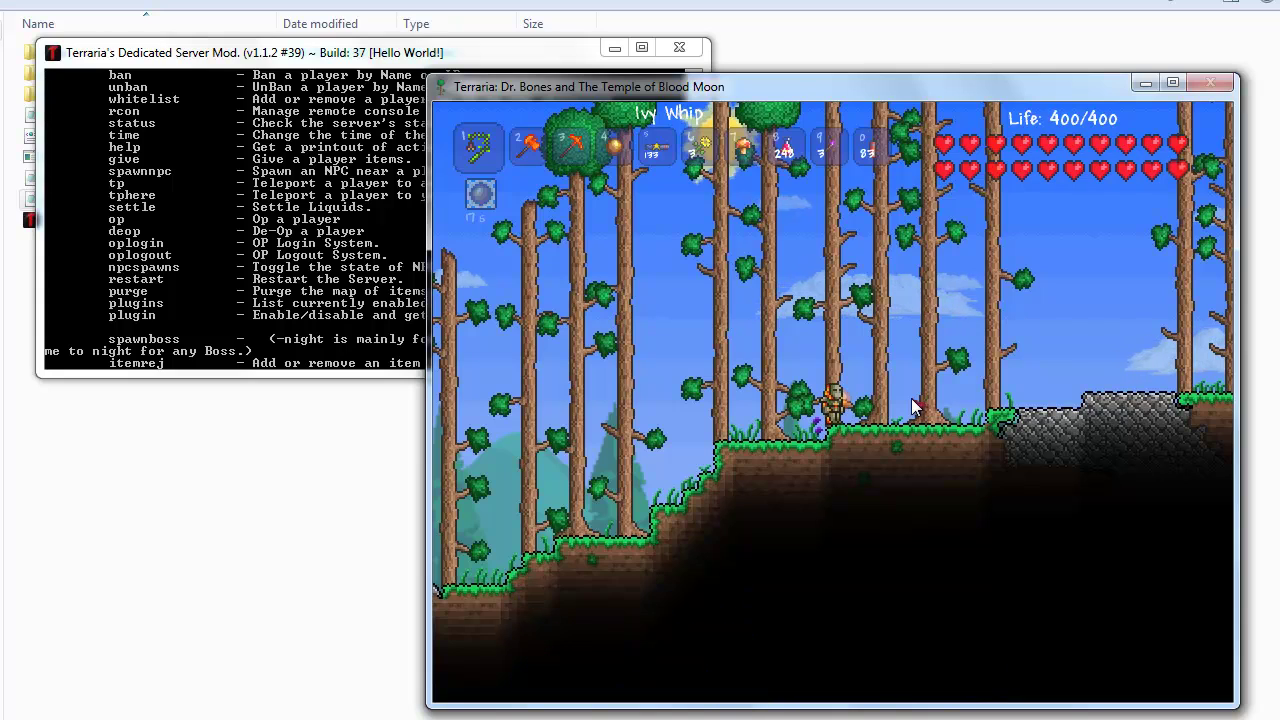
left_click(277, 272)
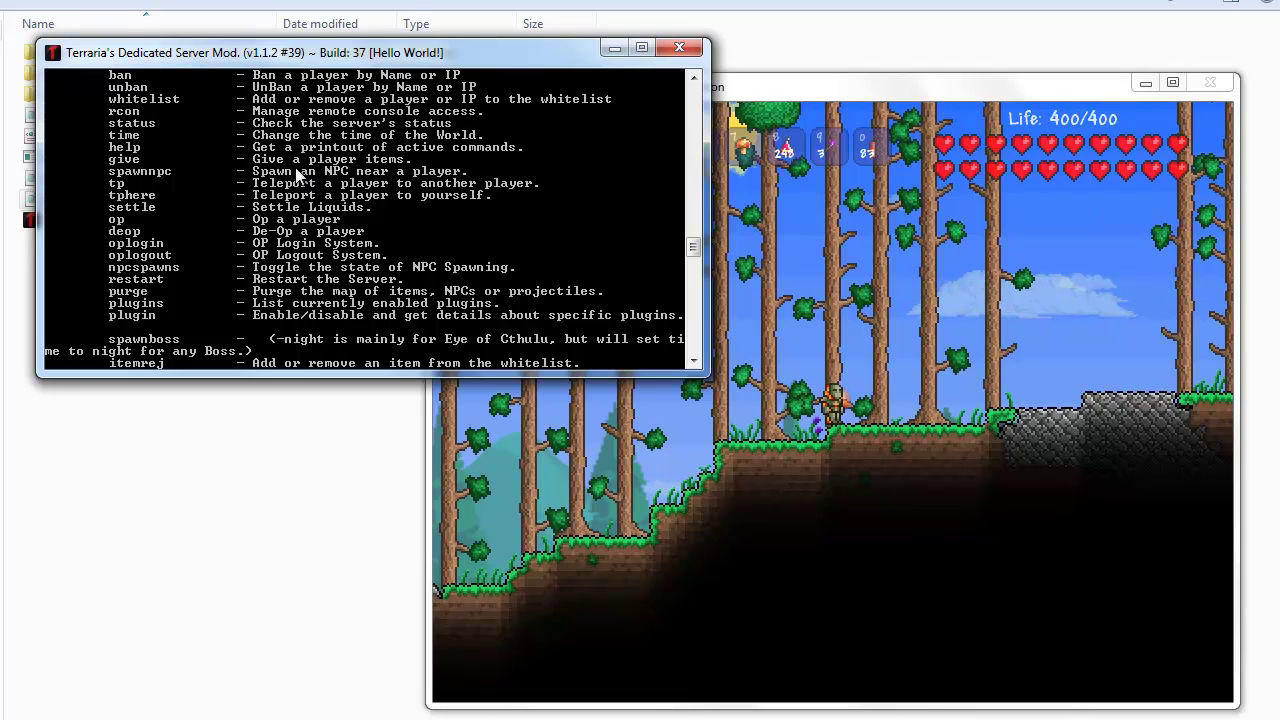
Step: Give your own character 1 ivywhip with /give in chat
left_click(908, 422)
key("Return")
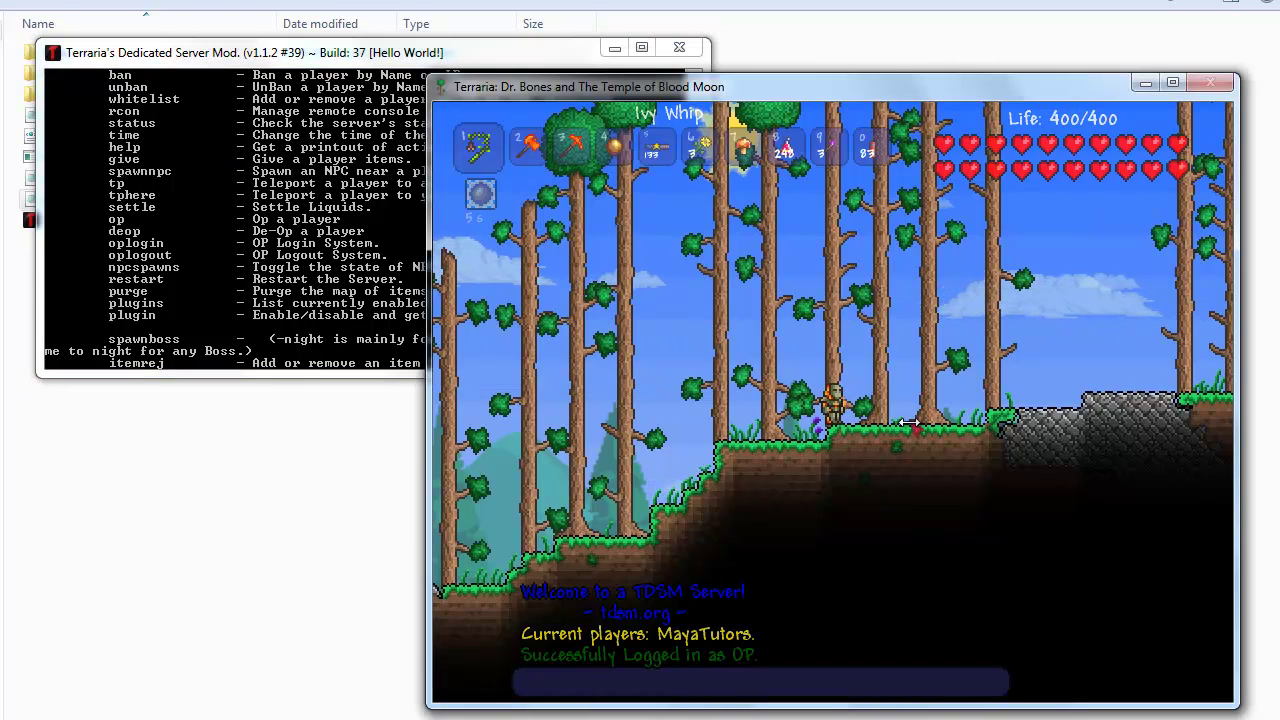
type("/gi")
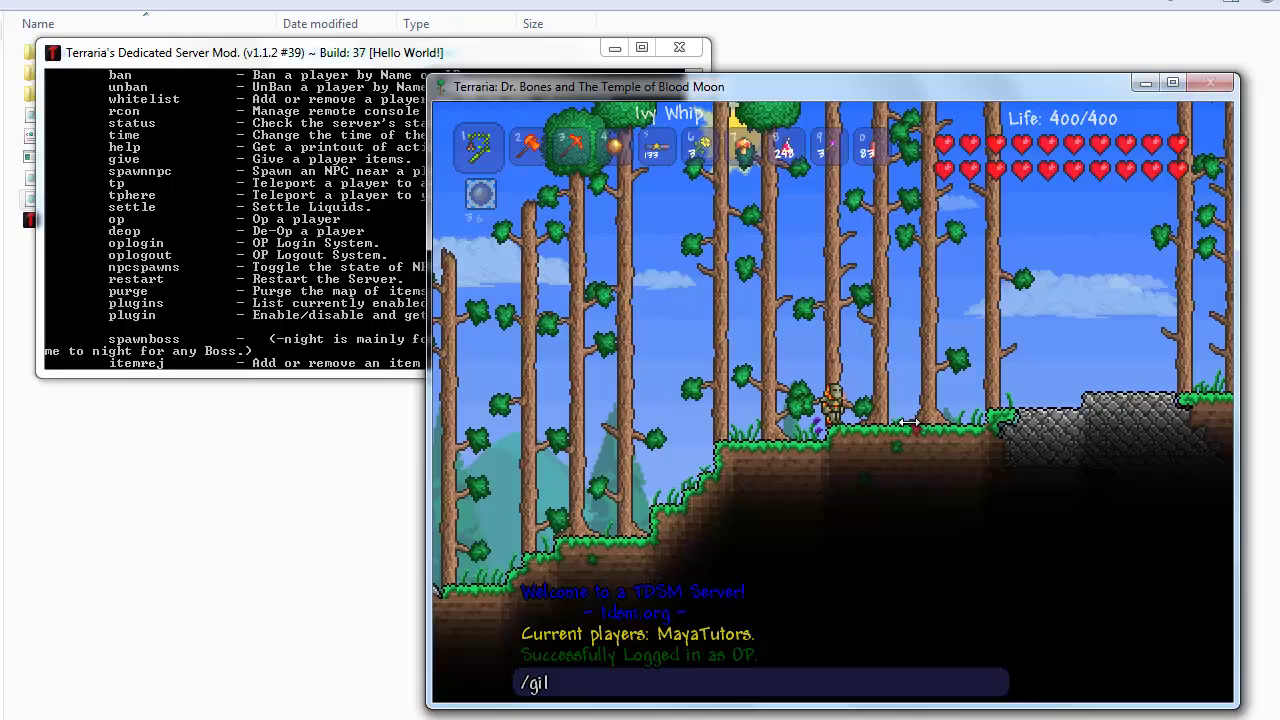
type("ve mayatutors 1 i")
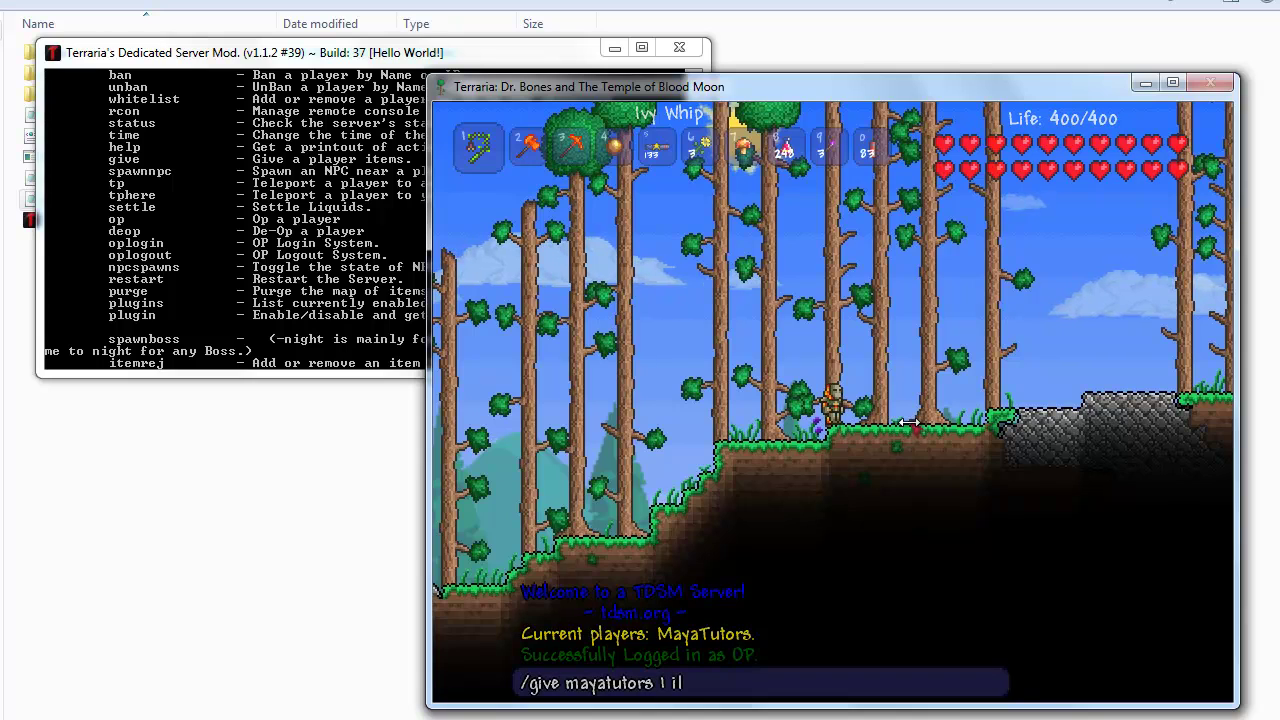
type("vywhip")
key("Return")
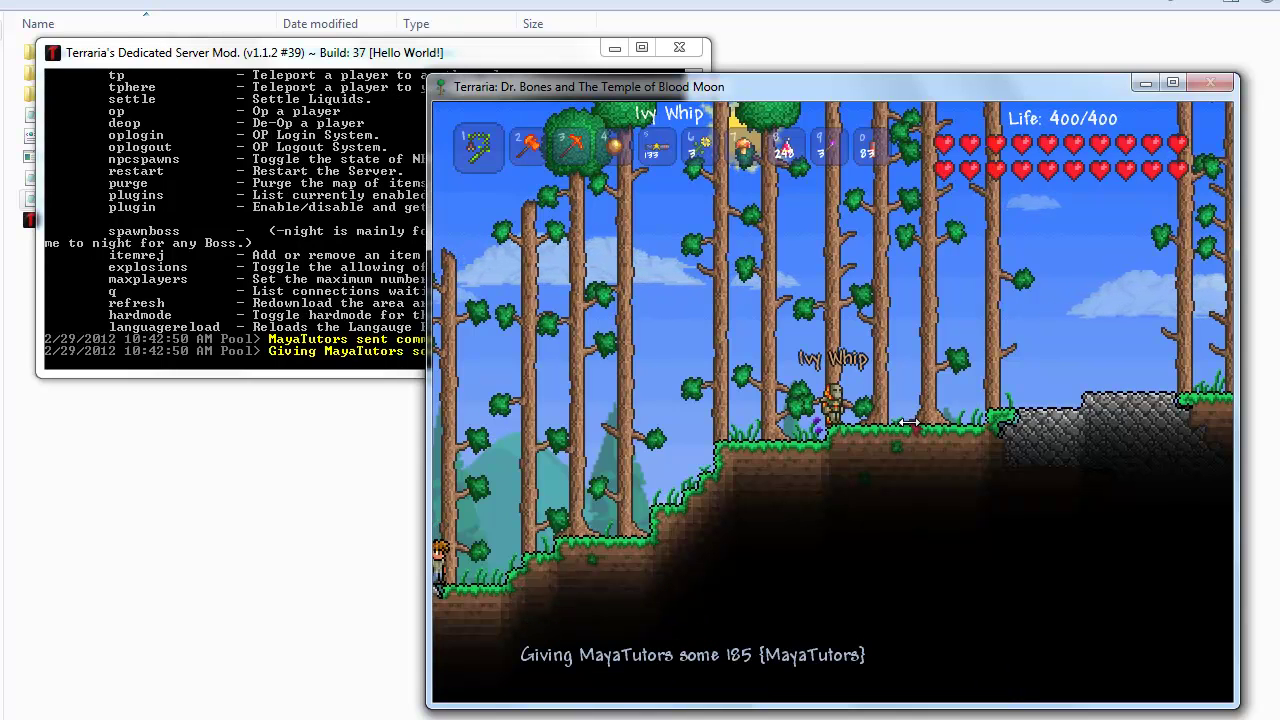
Step: Give your own character 10 ivywhip with a second /give command
key("Return")
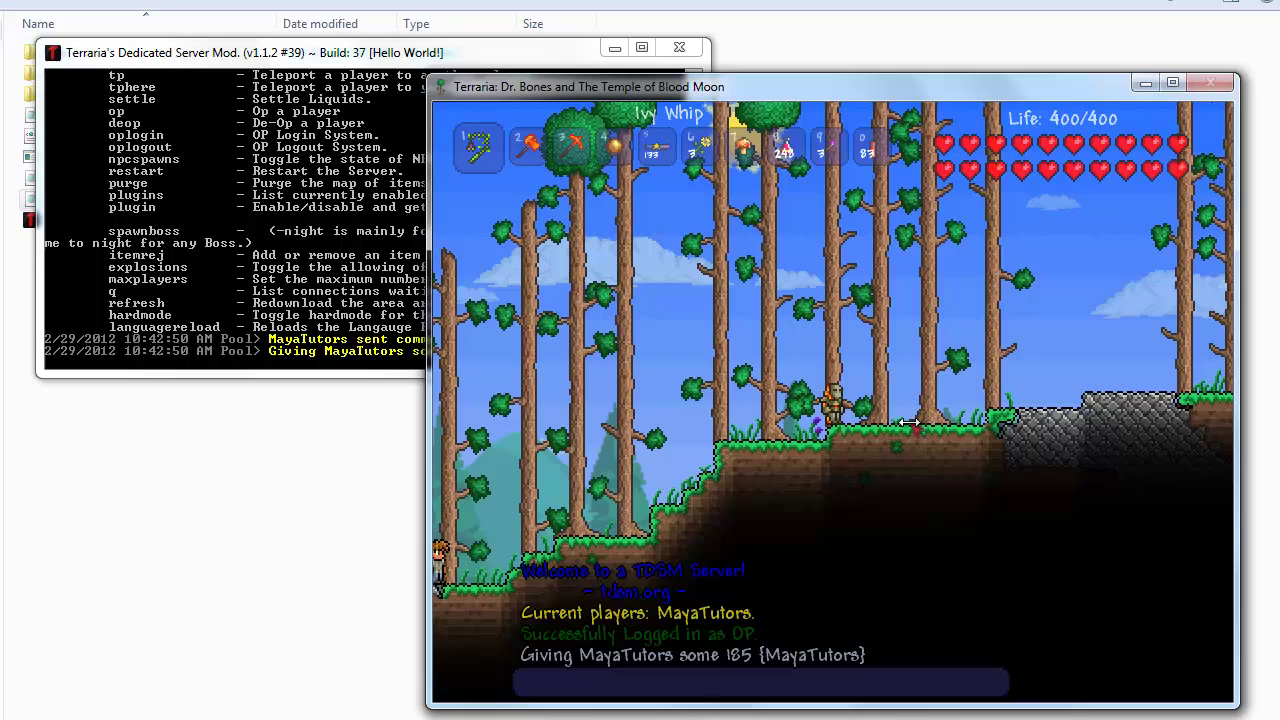
type("/giov")
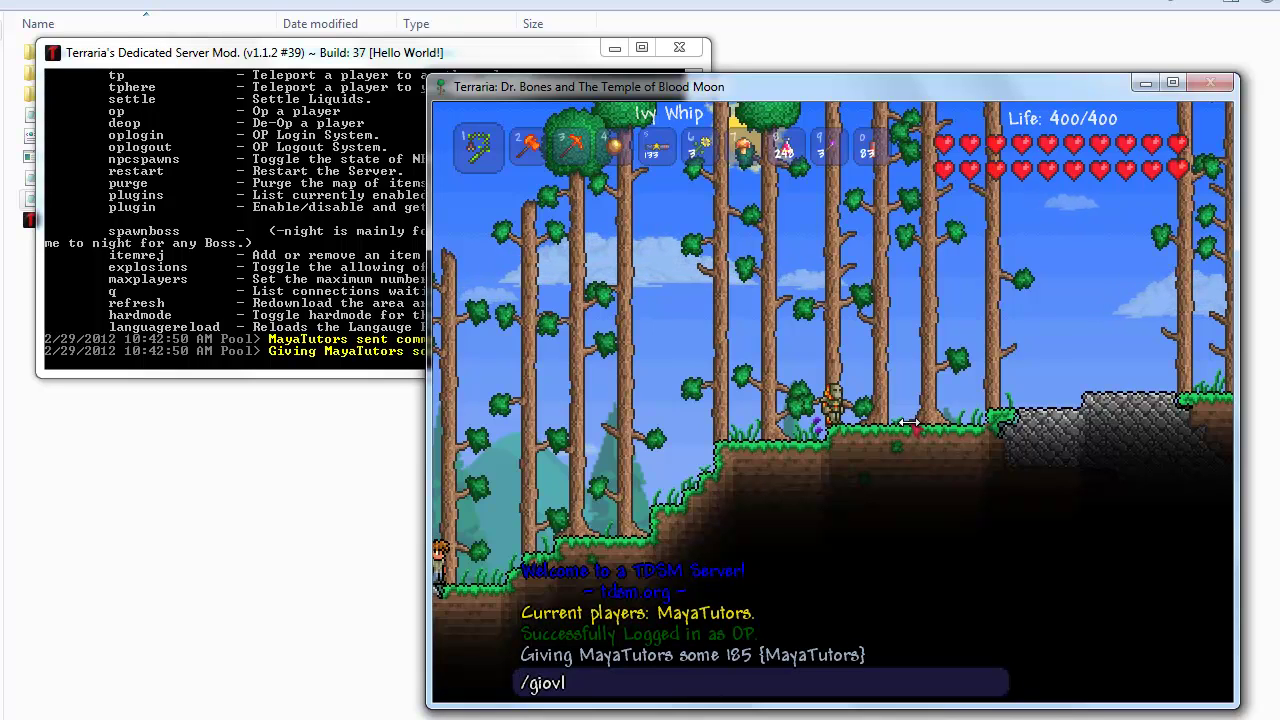
key("BackSpace")
key("BackSpace")
type("ve Mayatutors")
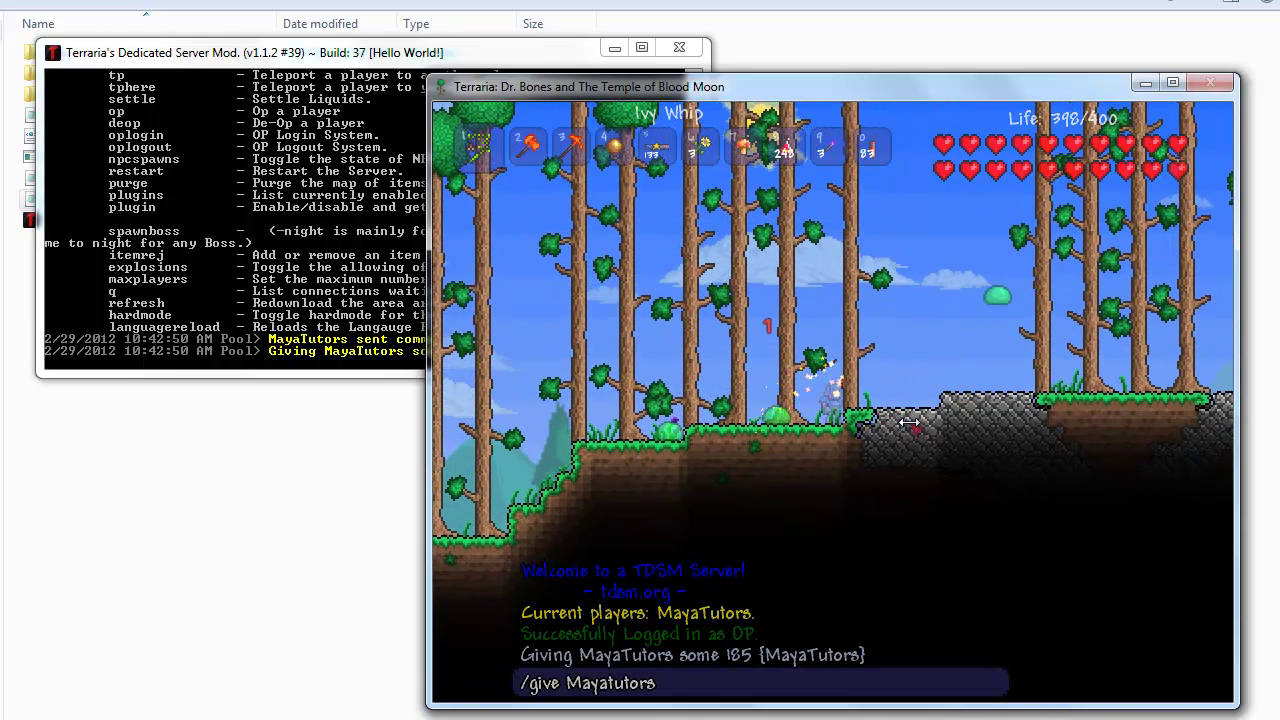
type("10")
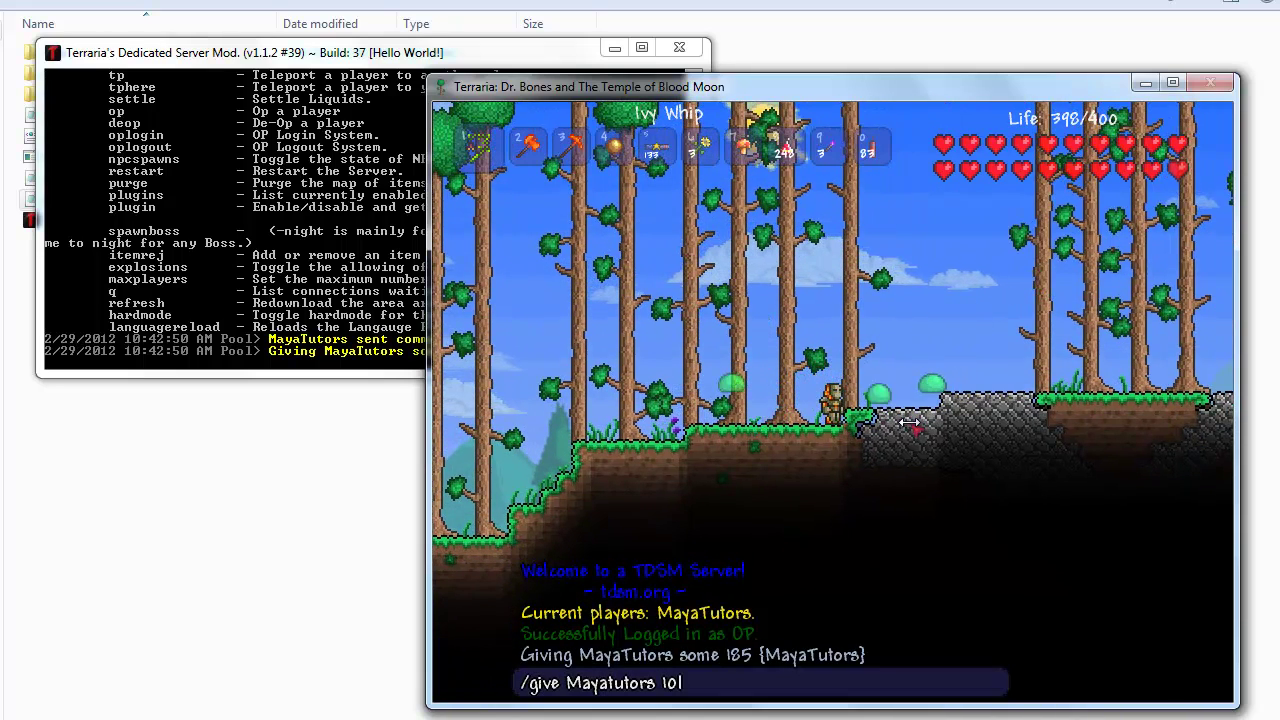
type(" ivywhip")
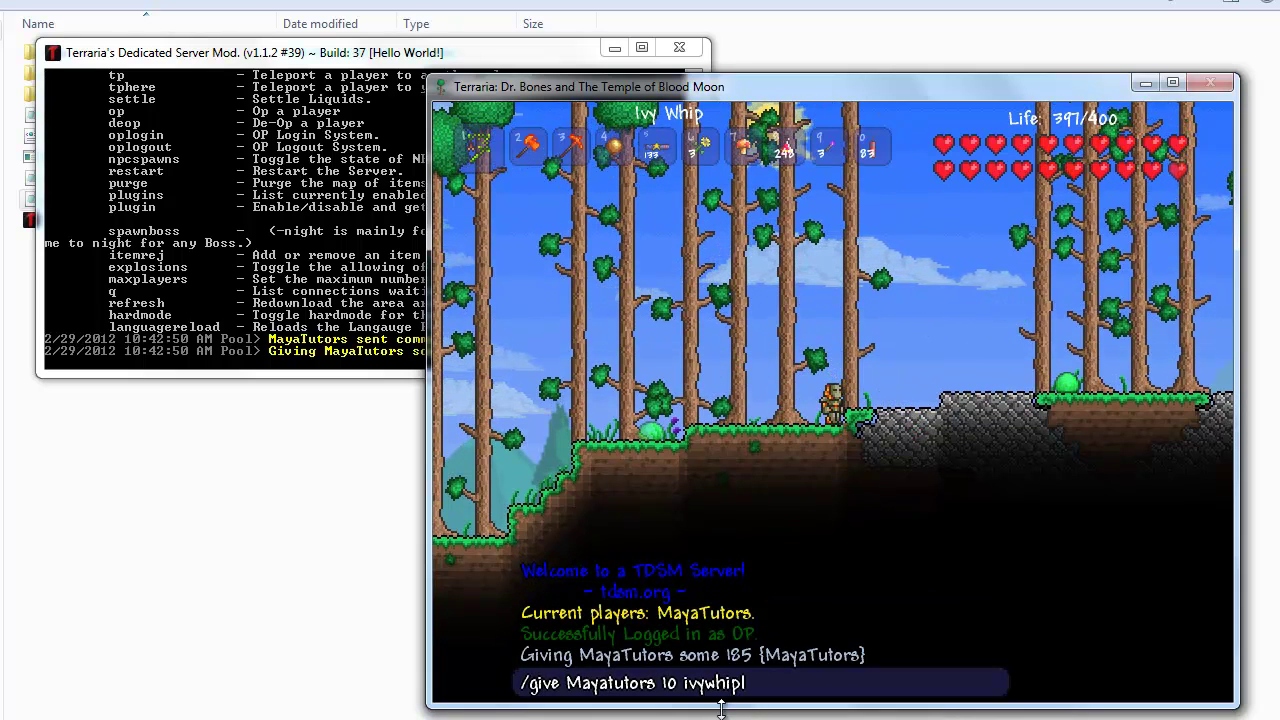
key("BackSpace")
key("BackSpace")
key("BackSpace")
key("BackSpace")
key("BackSpace")
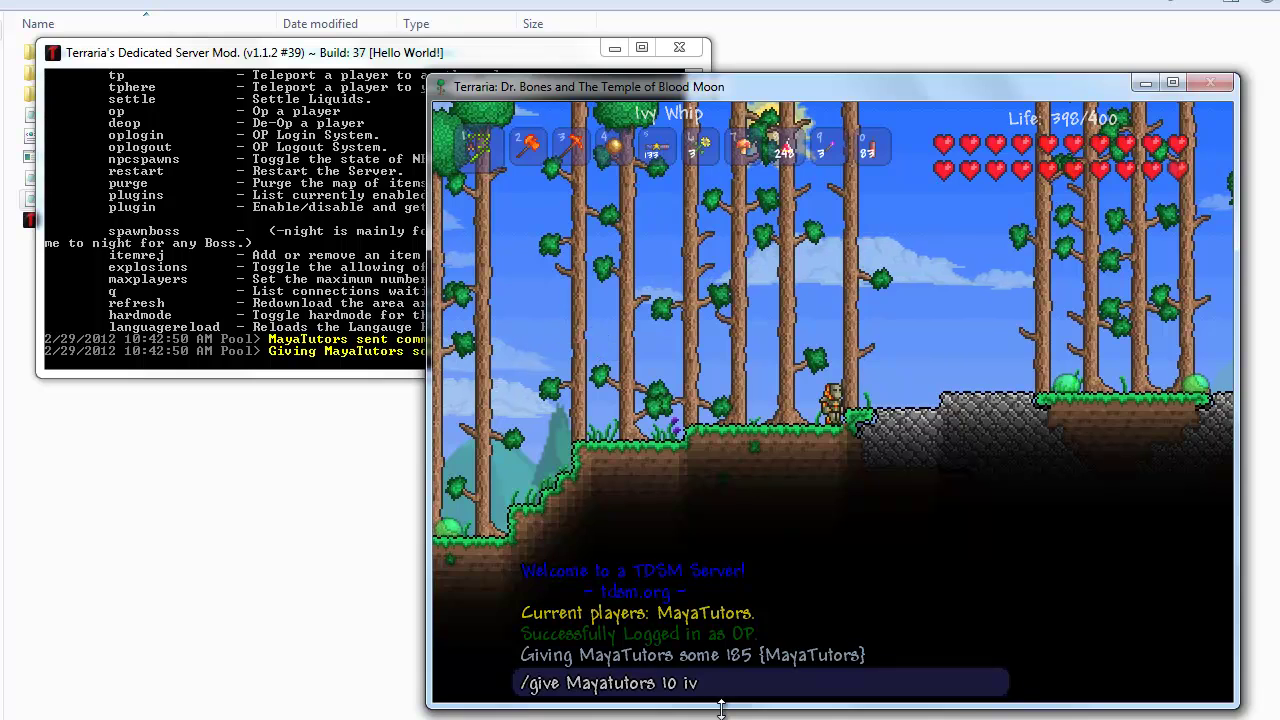
type("ywhip")
key("Return")
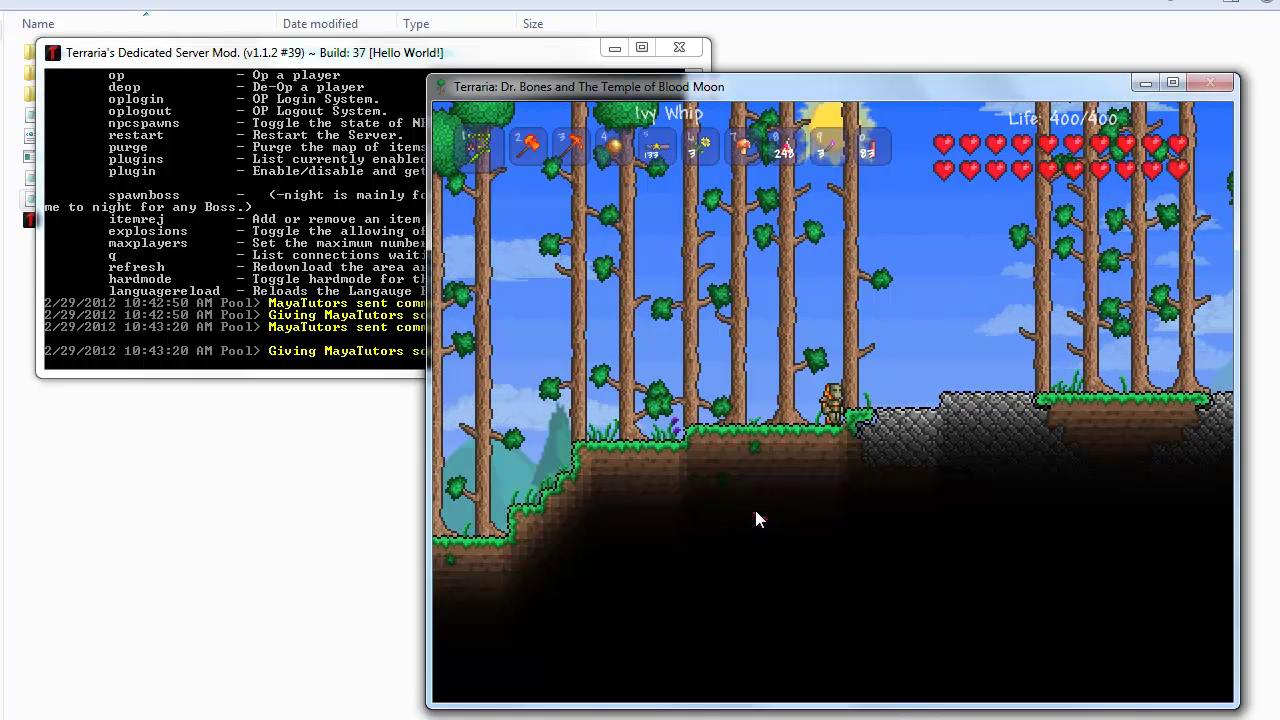
left_click(905, 348)
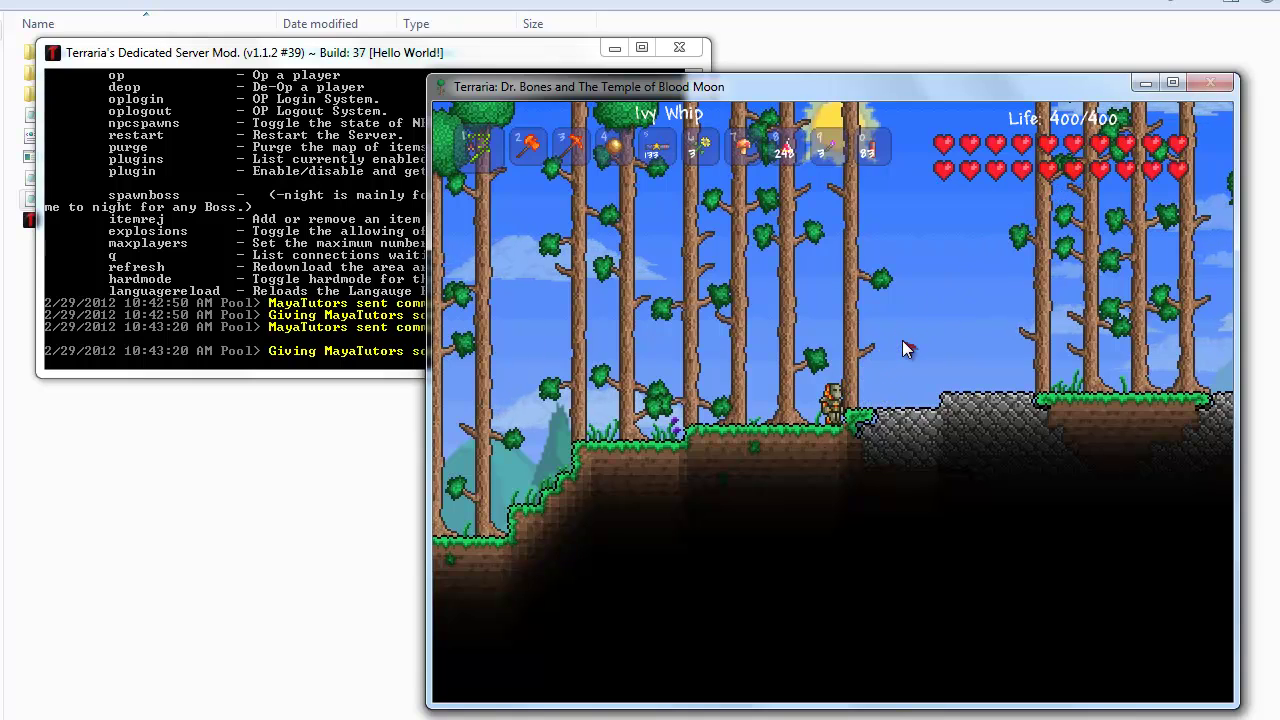